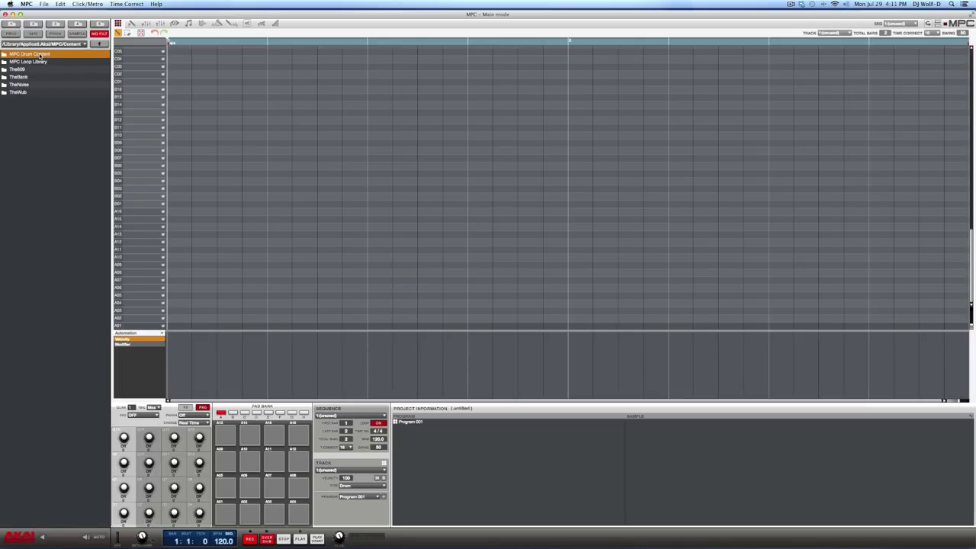
Browse MPC Drum Content to Drum Kits, filter the files to programs, and load the 1980 808.xpm kit onto the pads
double_click(39, 57)
double_click(33, 63)
click(56, 34)
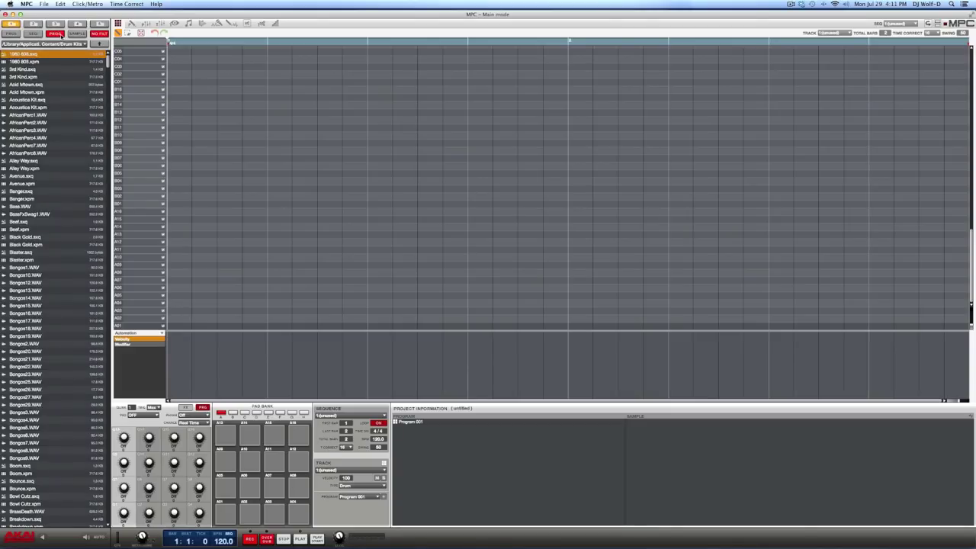
drag(27, 55, 226, 492)
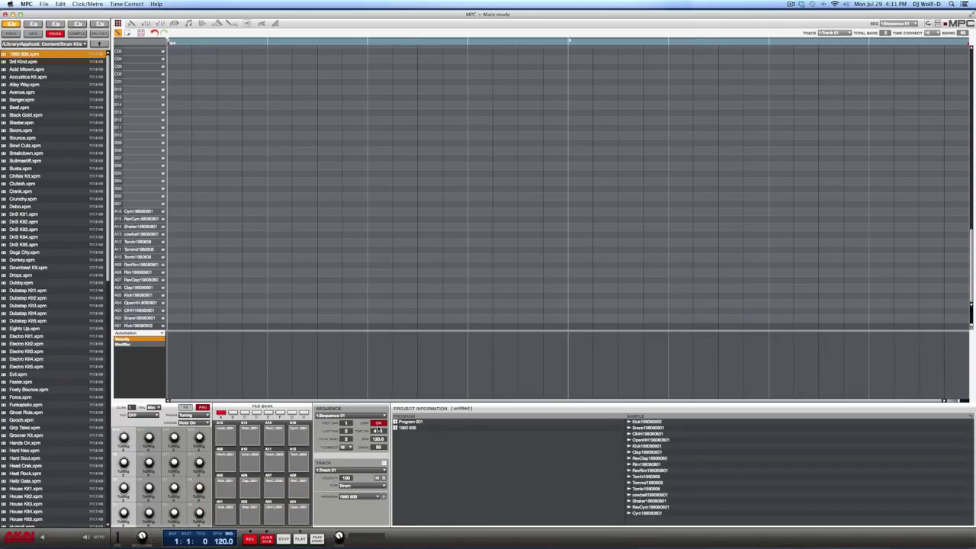
Set the sequence tempo to 90 BPM and its length to 4 bars
drag(380, 439, 380, 470)
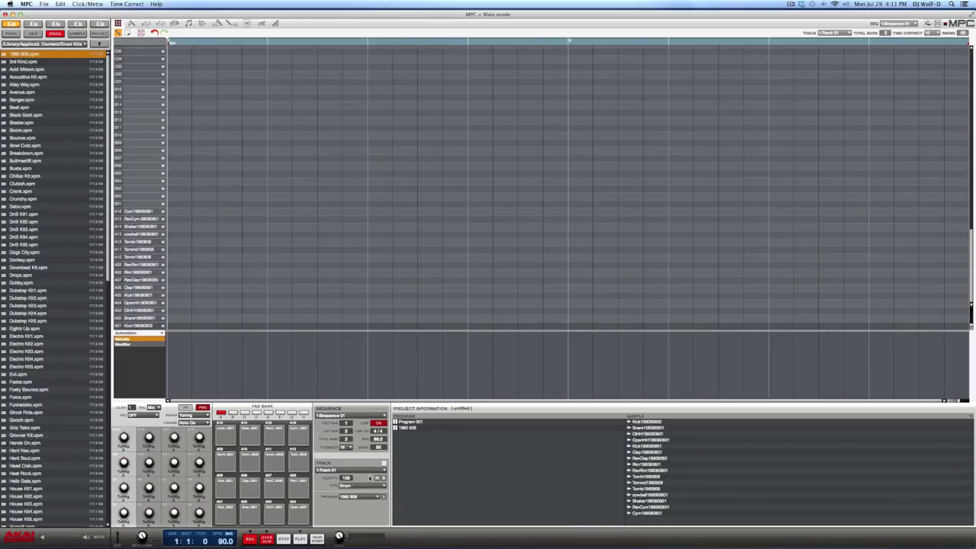
drag(347, 440, 347, 431)
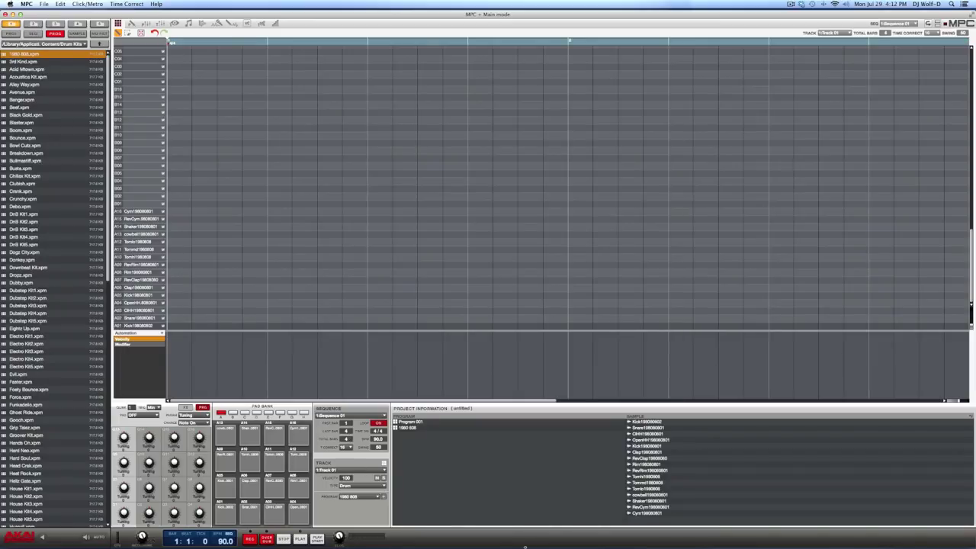
mouse_move(809, 534)
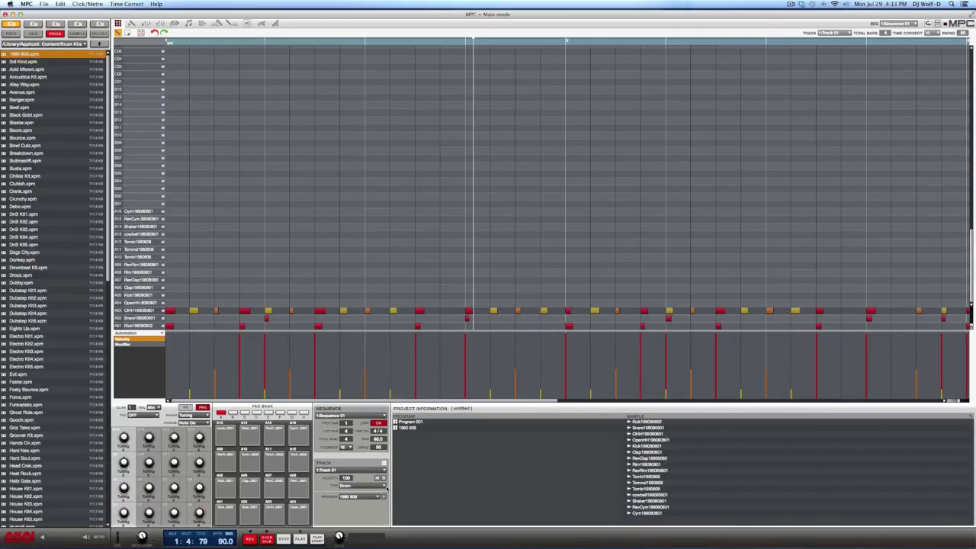
Select the unused track 2 and set its type to Plugin
click(385, 469)
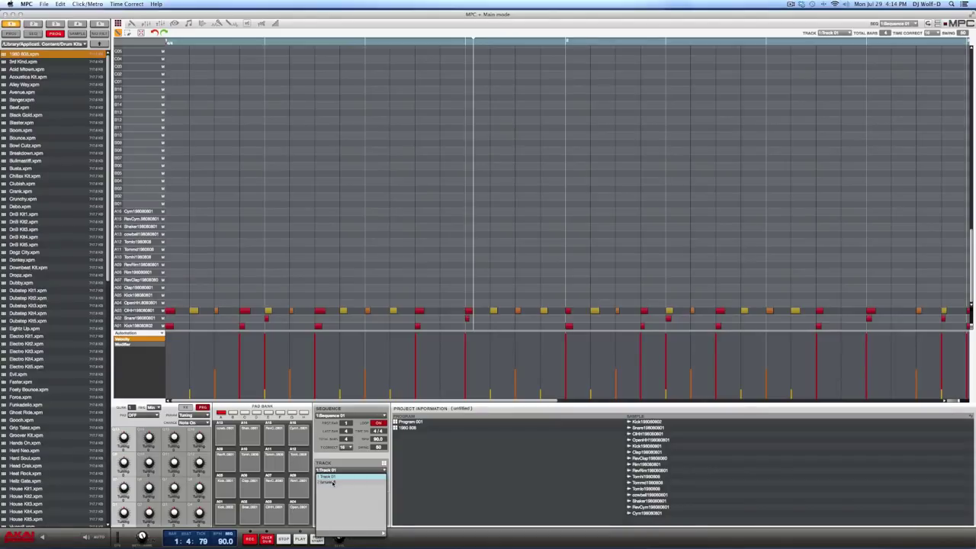
click(333, 482)
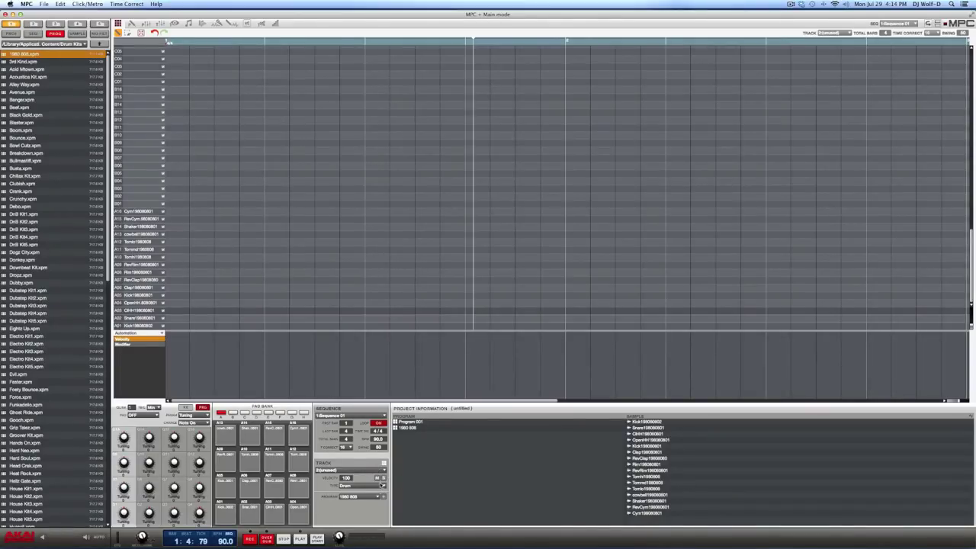
click(383, 485)
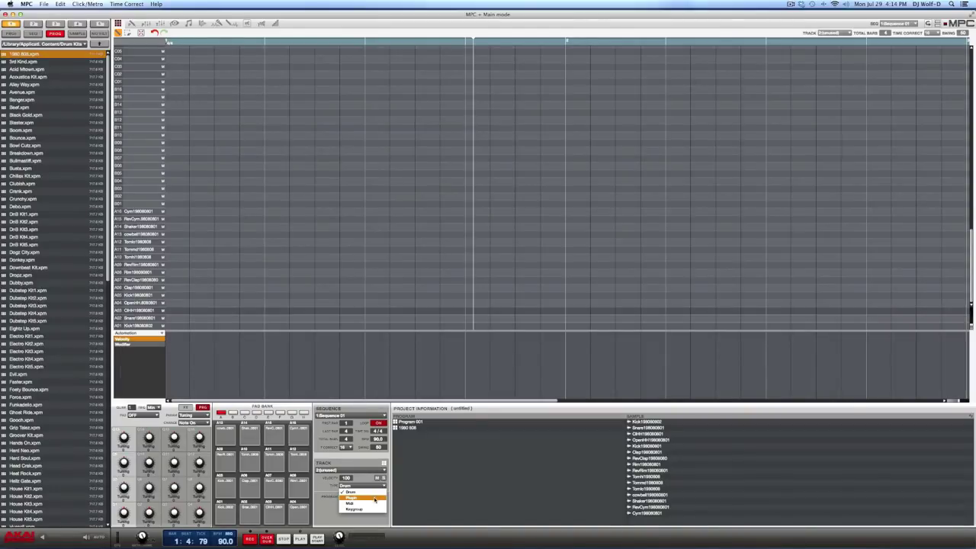
click(373, 498)
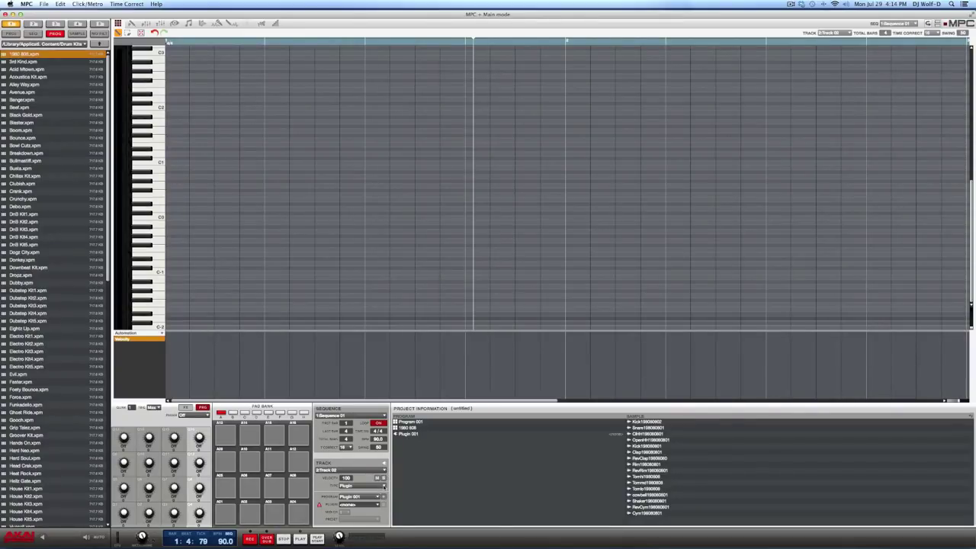
Load THE BANK instrument from MPC Expansions as the plugin for track 2
click(376, 503)
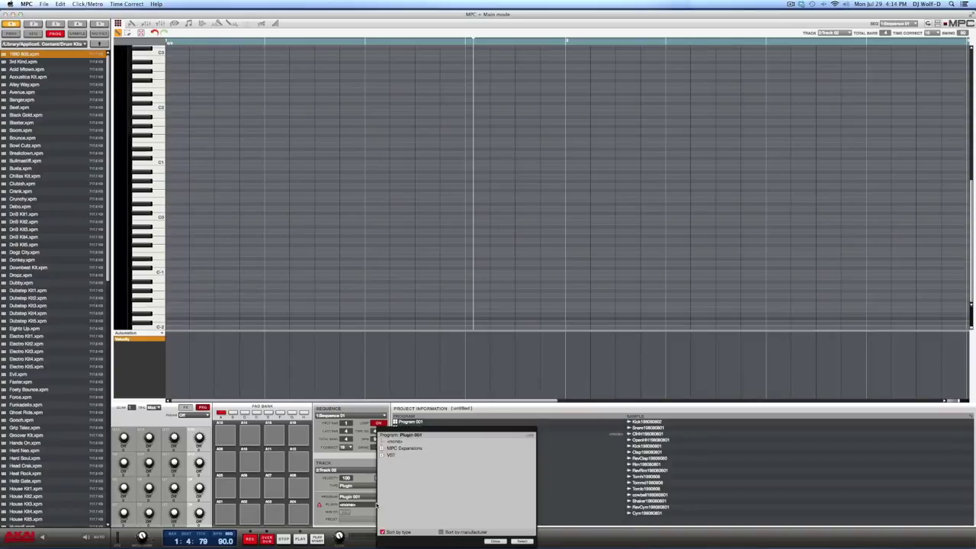
click(382, 448)
click(404, 462)
click(520, 541)
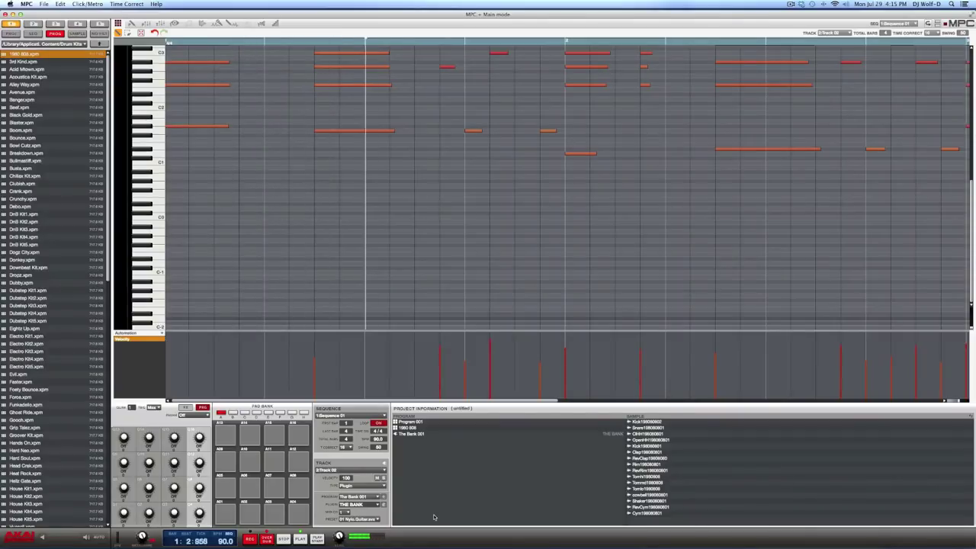
Stop playback, open THE BANK's editor window to inspect it while playing the sequence, and close it
click(284, 539)
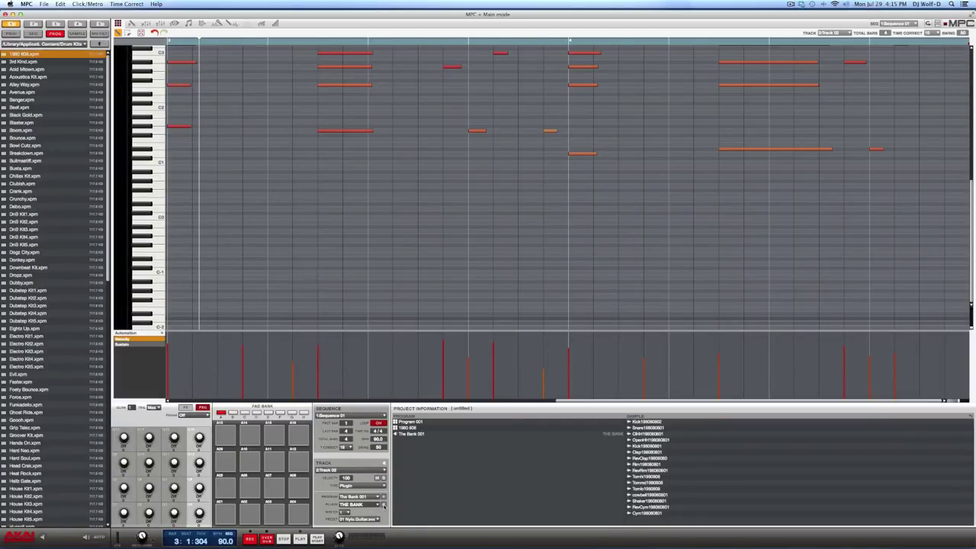
click(383, 506)
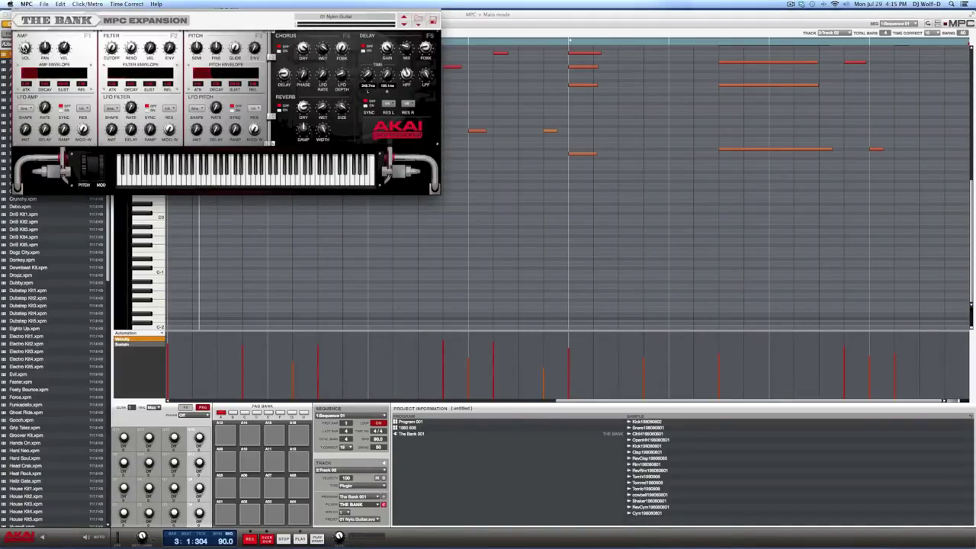
key(space)
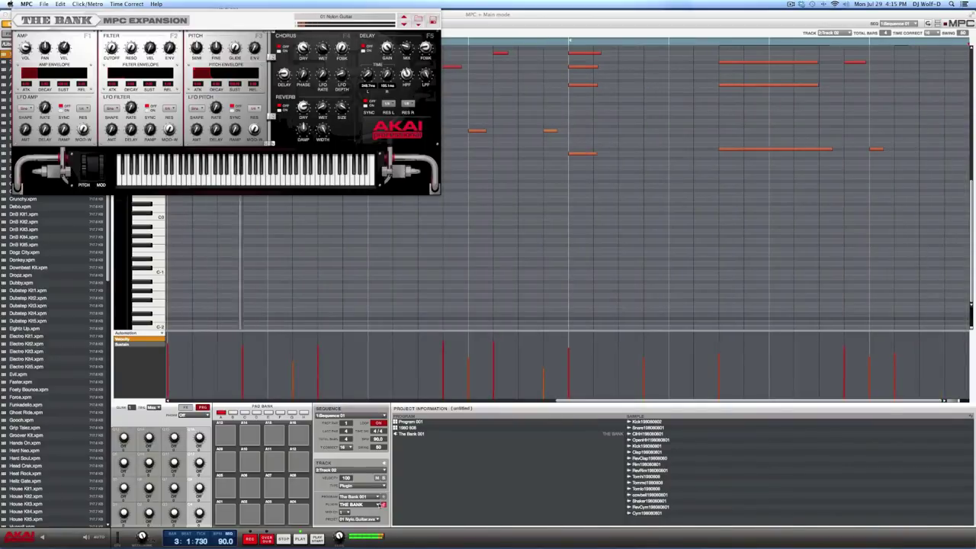
click(384, 504)
key(space)
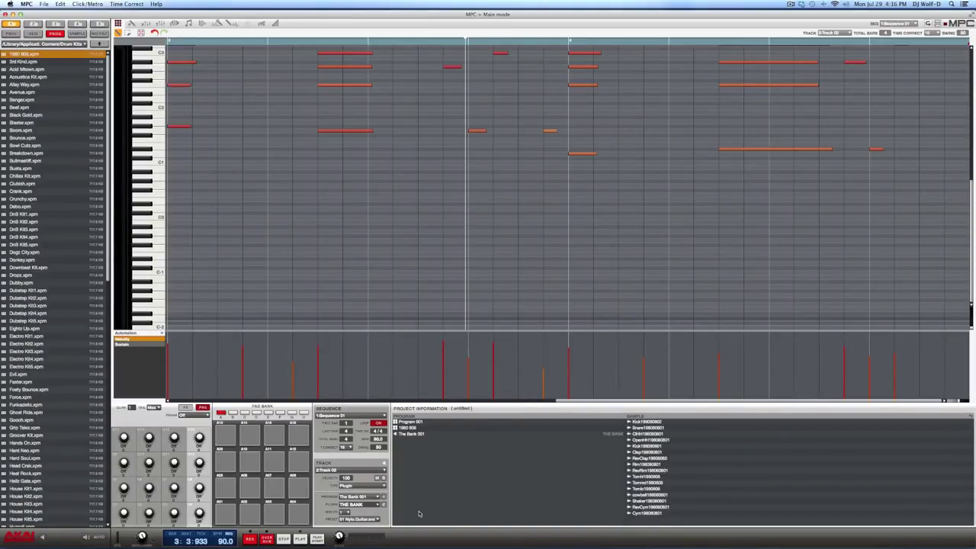
Change THE BANK's preset on track 2 to 01 Grand Piano and audition the sequence
click(378, 519)
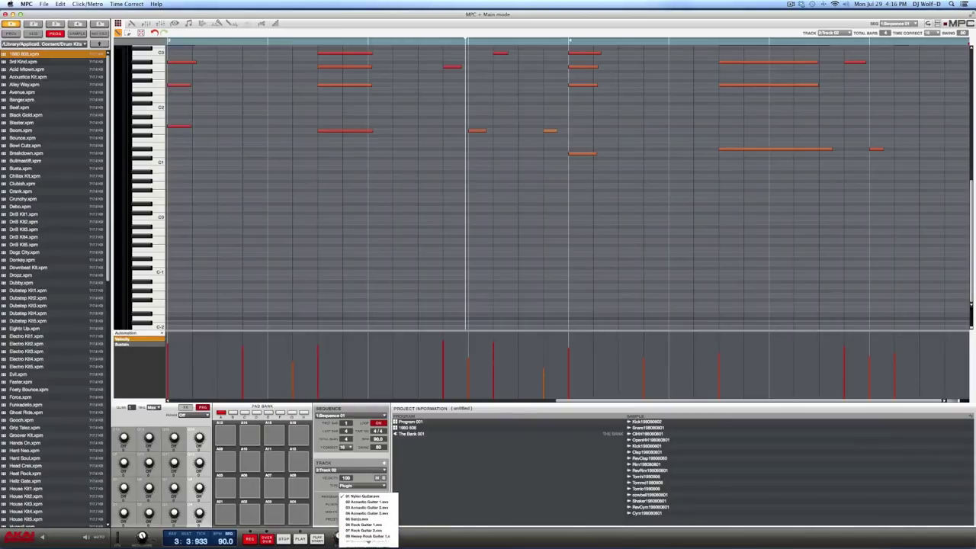
mouse_move(381, 543)
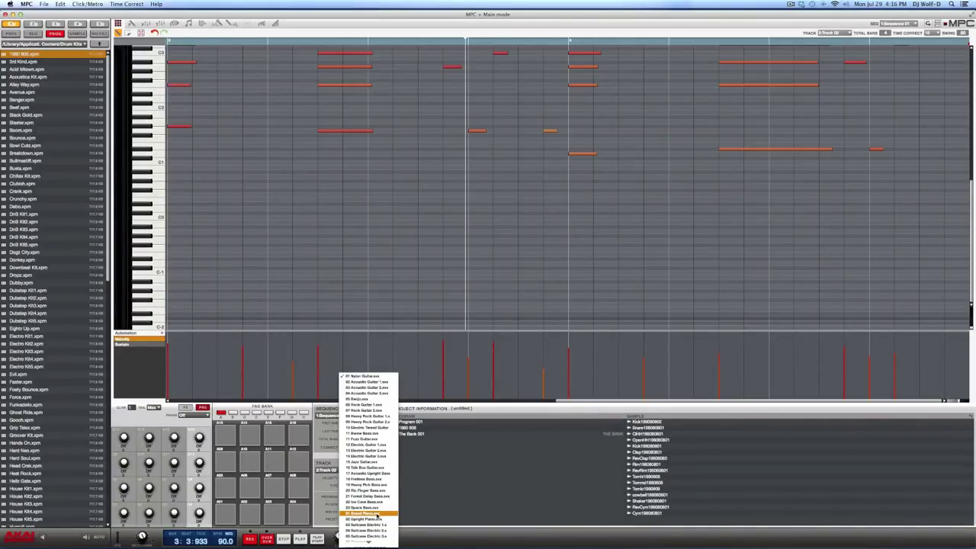
click(376, 514)
mouse_move(430, 534)
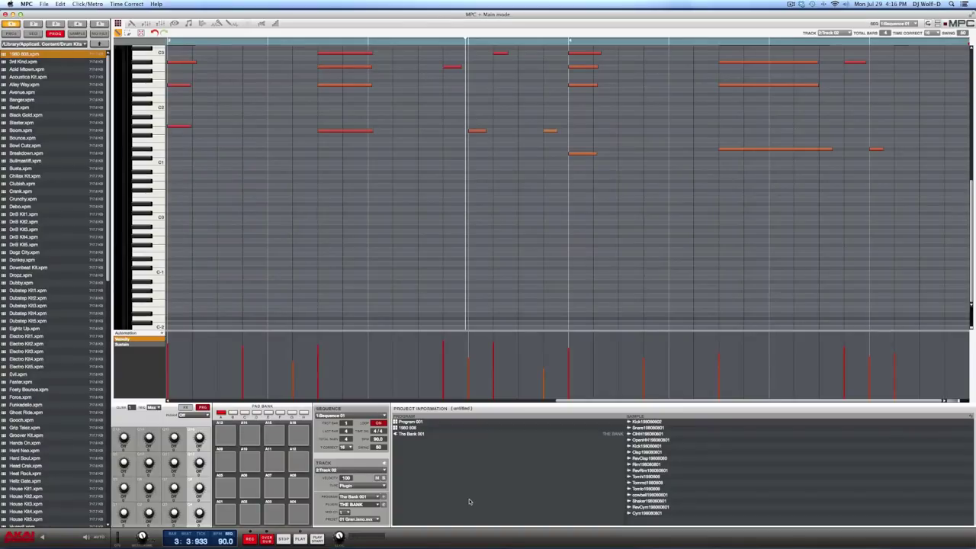
key(space)
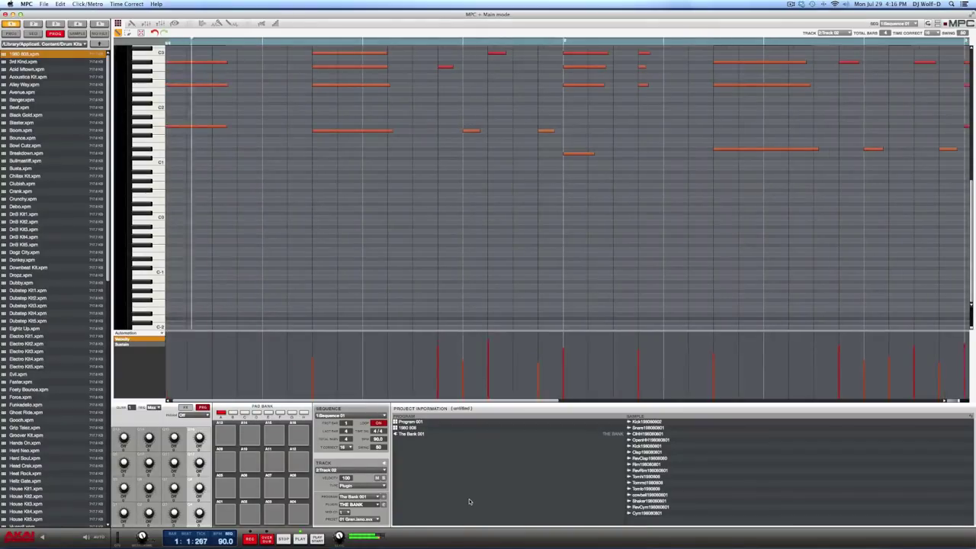
key(space)
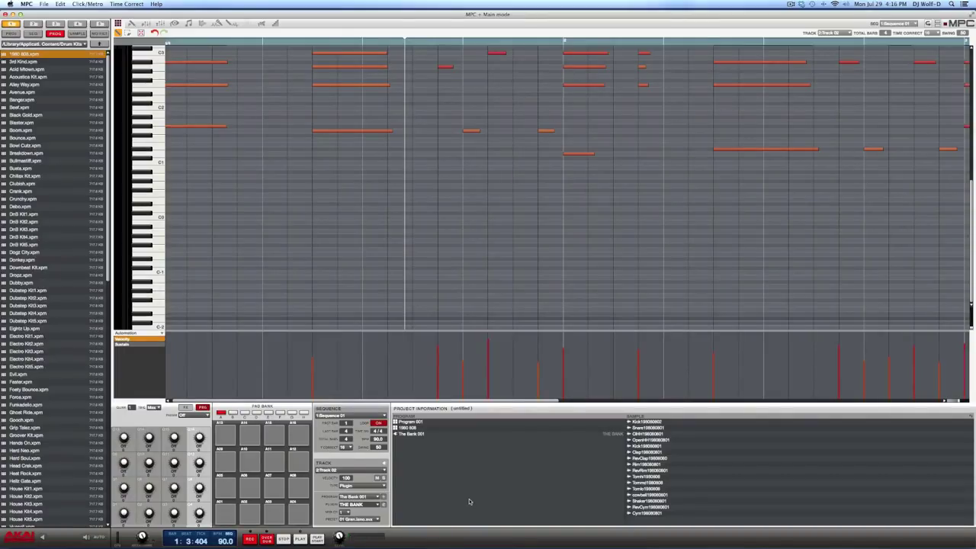
Set THE BANK's preset on track 2 back to 01 Nylon Guitar and audition the sequence
click(376, 519)
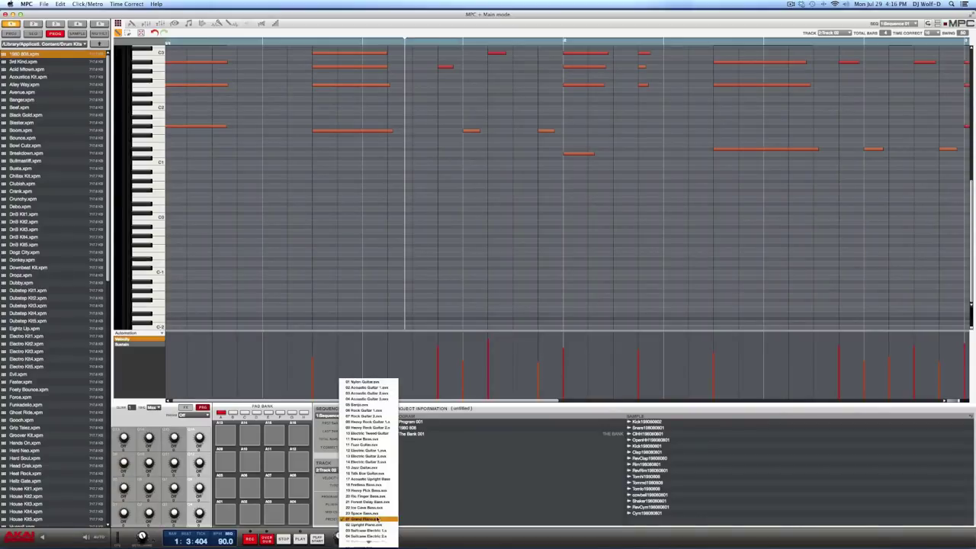
click(365, 381)
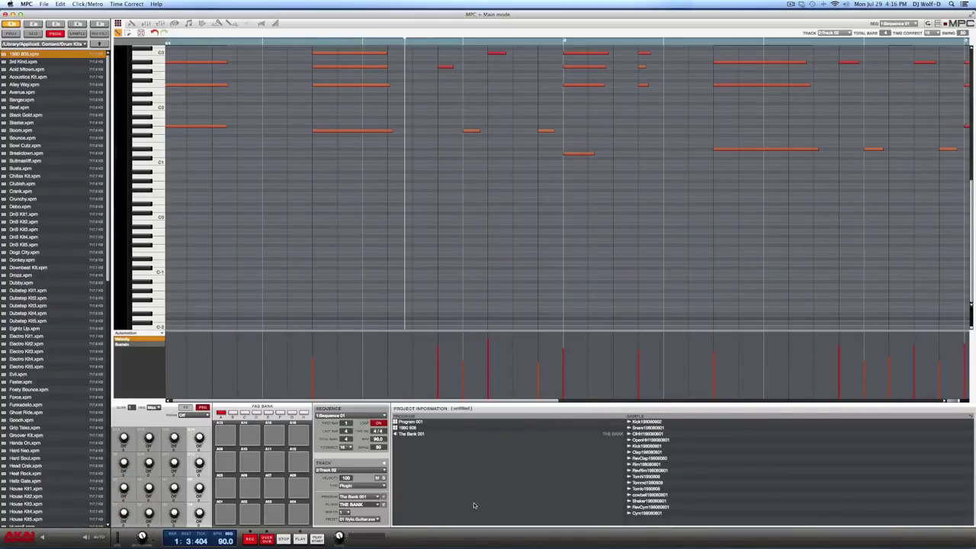
key(space)
key(space)
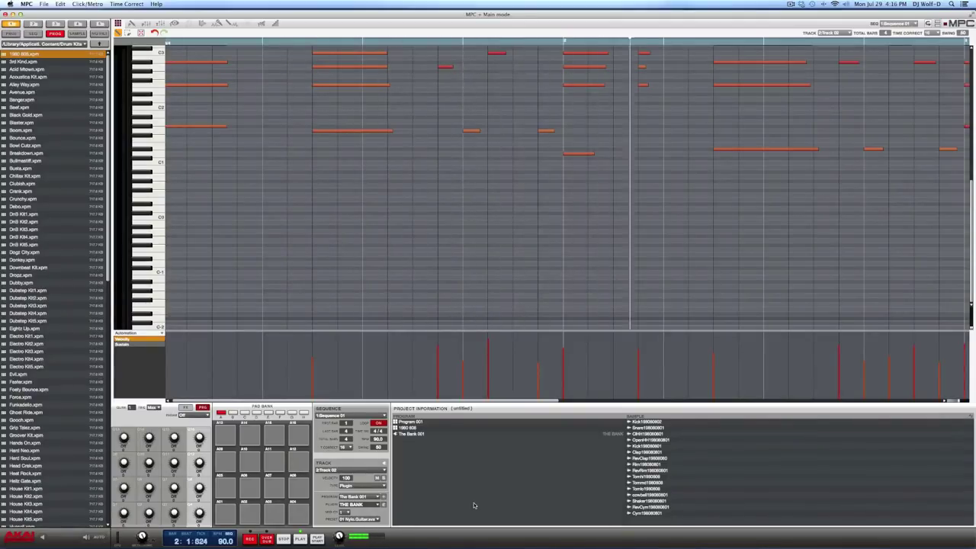
key(space)
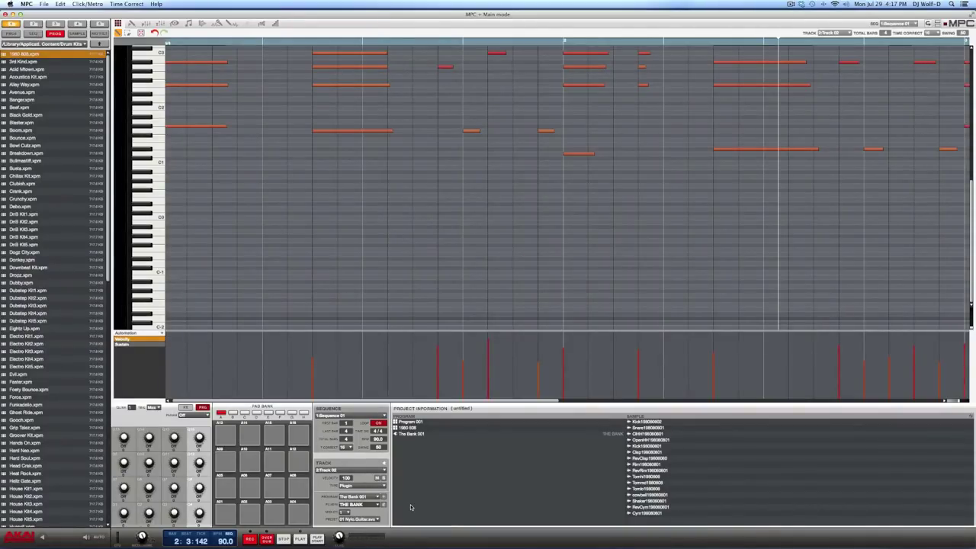
Select the unused track 3, keeping The Bank 001 program, and play the sequence
click(383, 469)
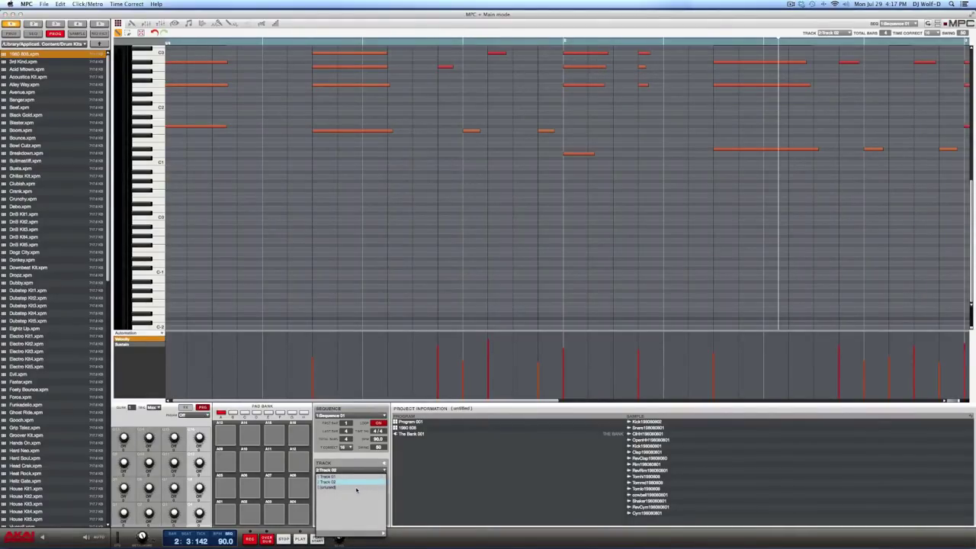
click(356, 488)
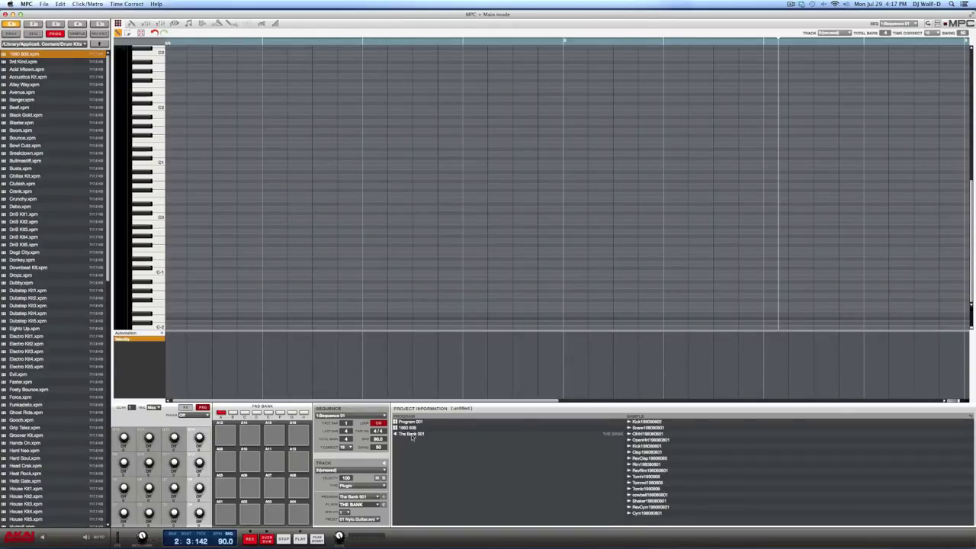
key(space)
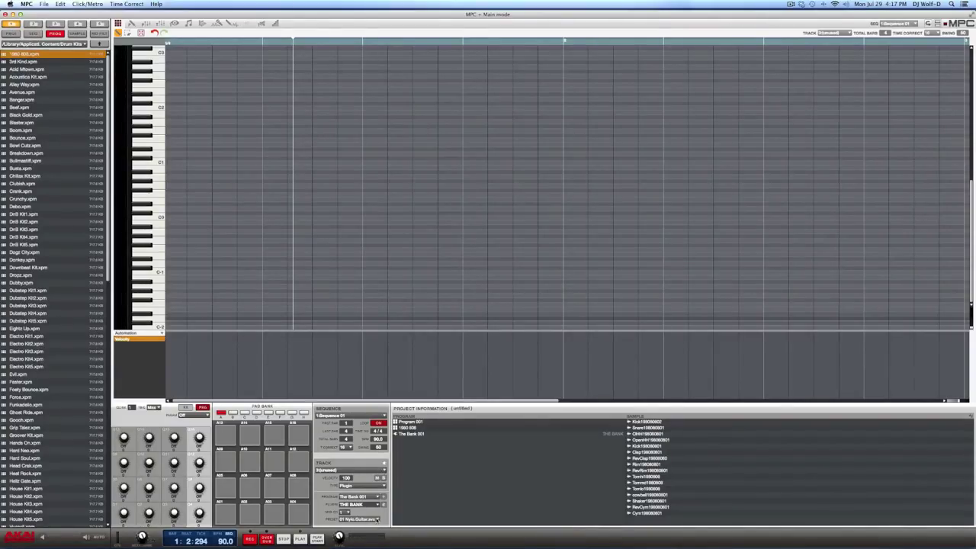
With track 3 selected, change The Bank 001's preset to 01 Grand Piano
click(377, 519)
scroll(379, 538, down, 2)
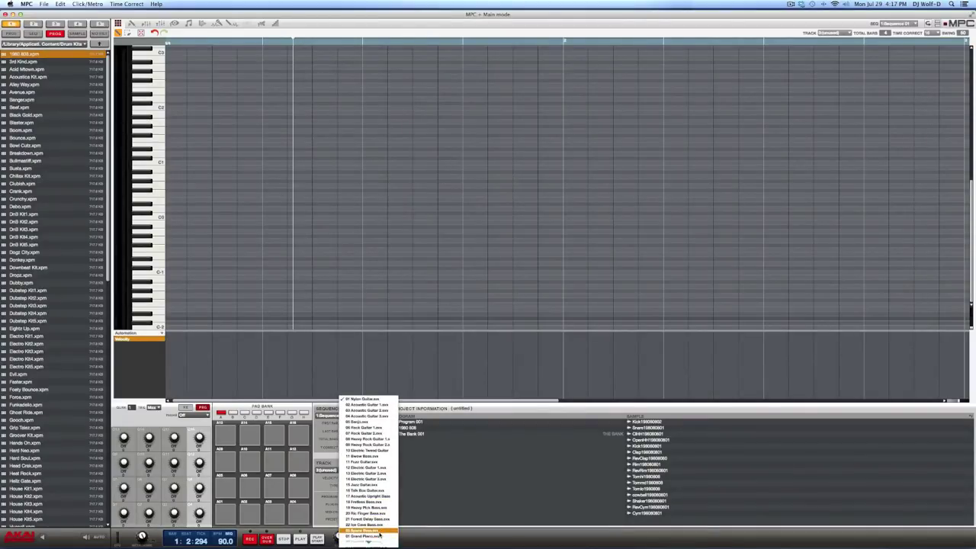
click(381, 537)
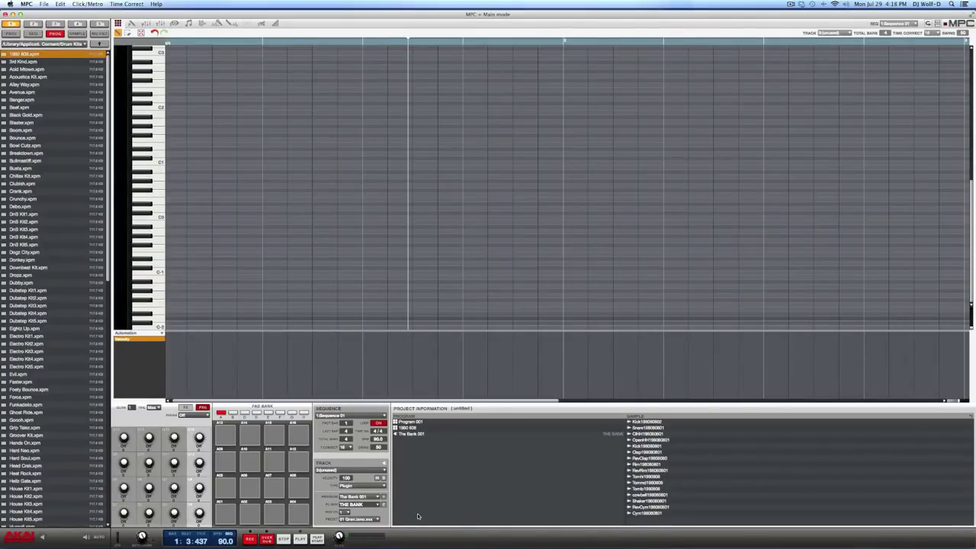
Return The Bank 001's preset to 01 Nylon Guitar from track 3 and play the sequence
click(378, 519)
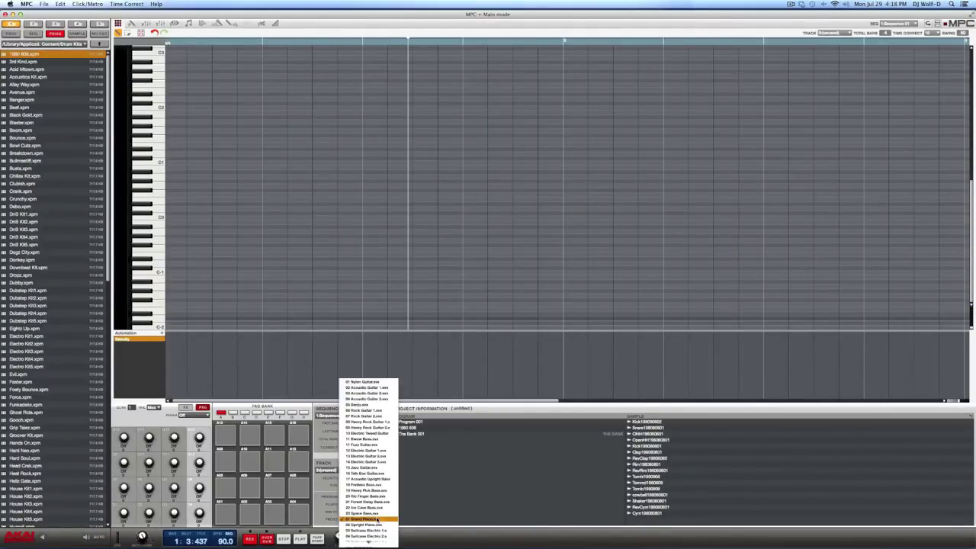
click(369, 383)
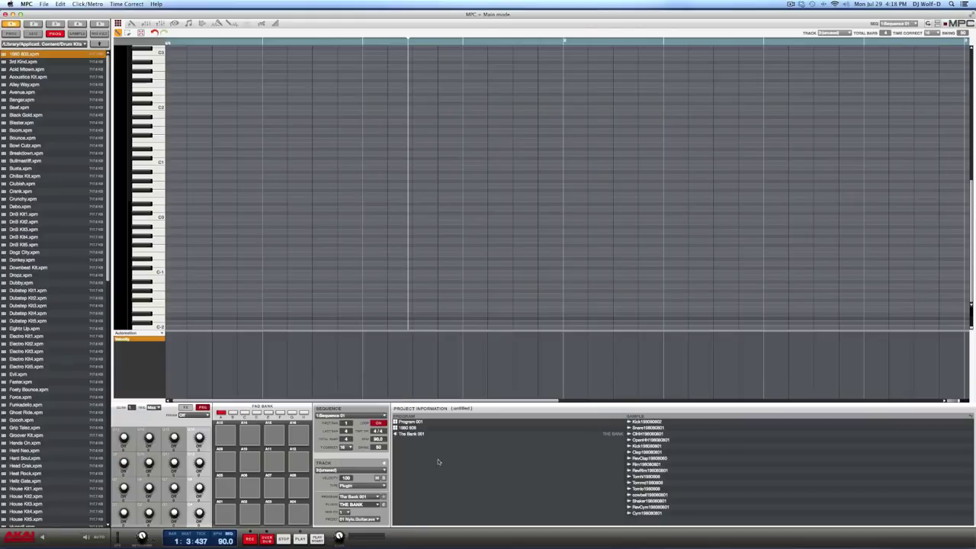
mouse_move(473, 533)
key(space)
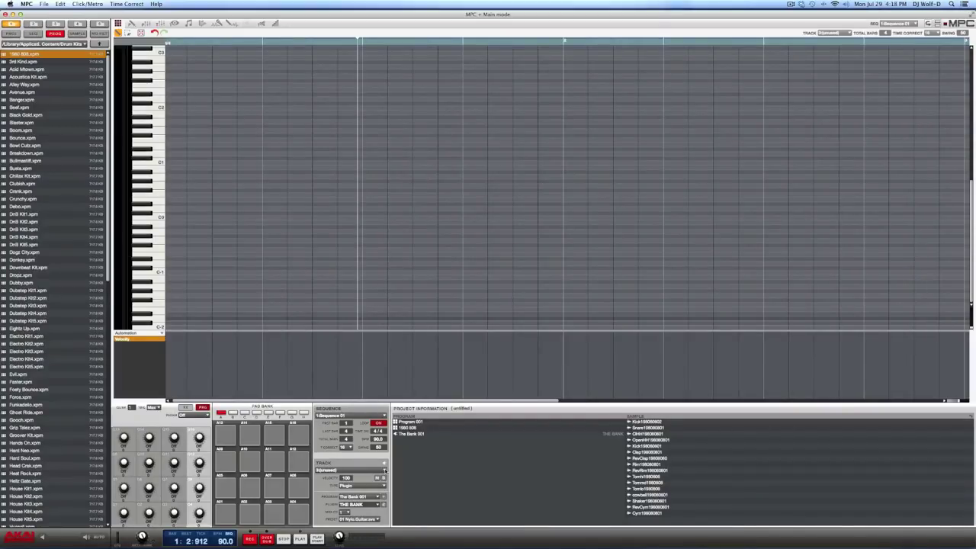
click(383, 471)
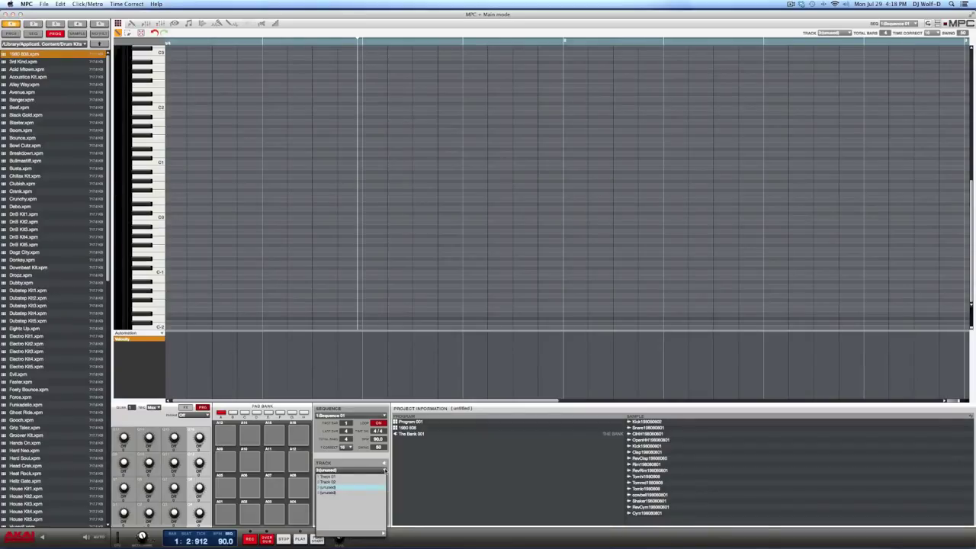
click(383, 487)
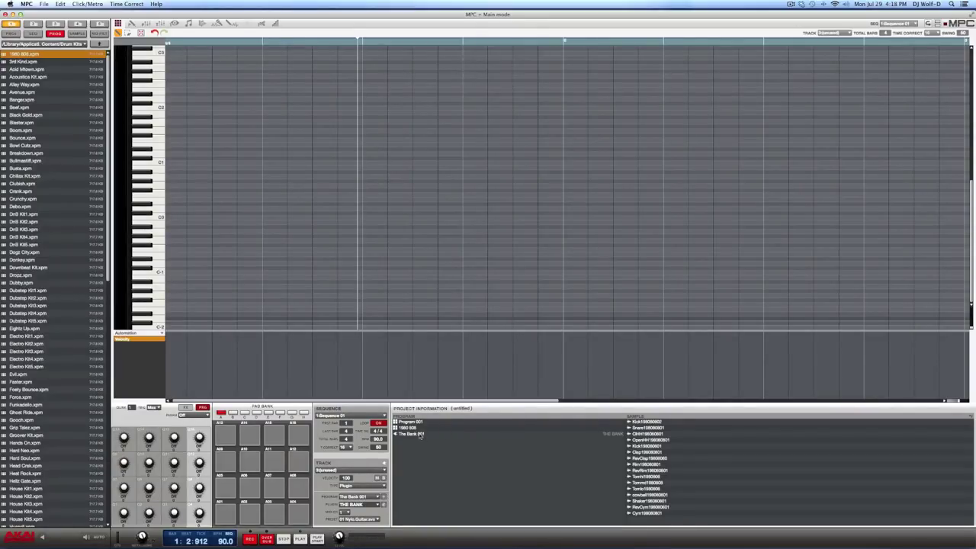
mouse_move(914, 535)
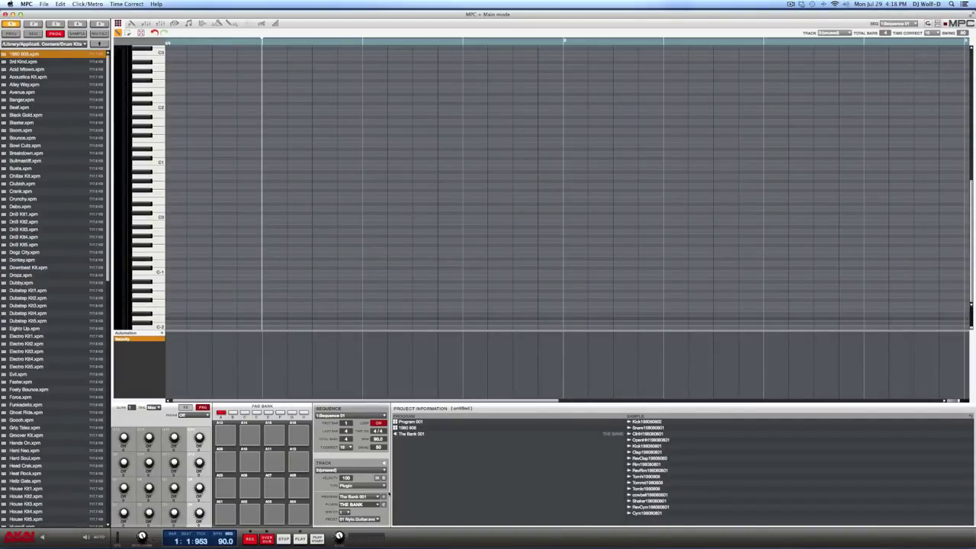
Add a new plugin program to track 3 and load THE BANK from MPC Expansions into it
click(383, 496)
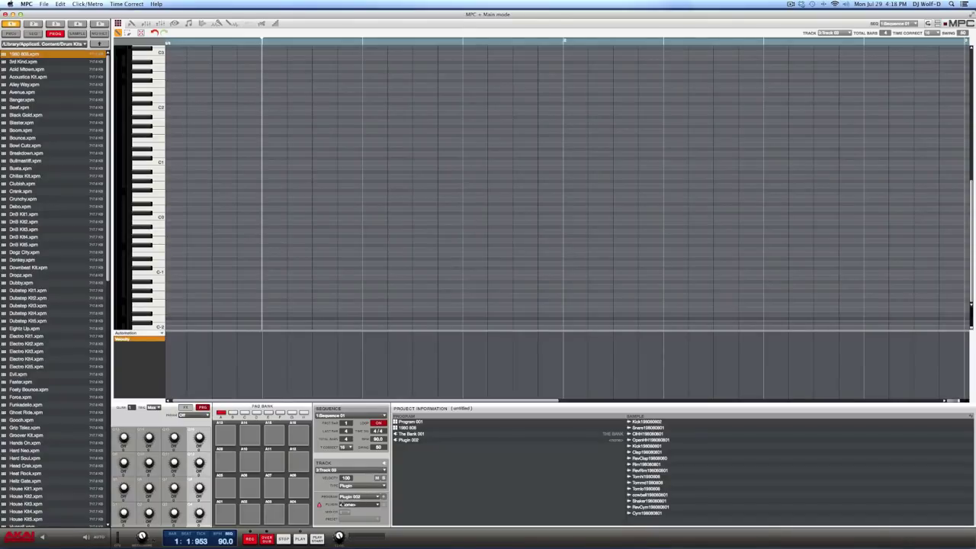
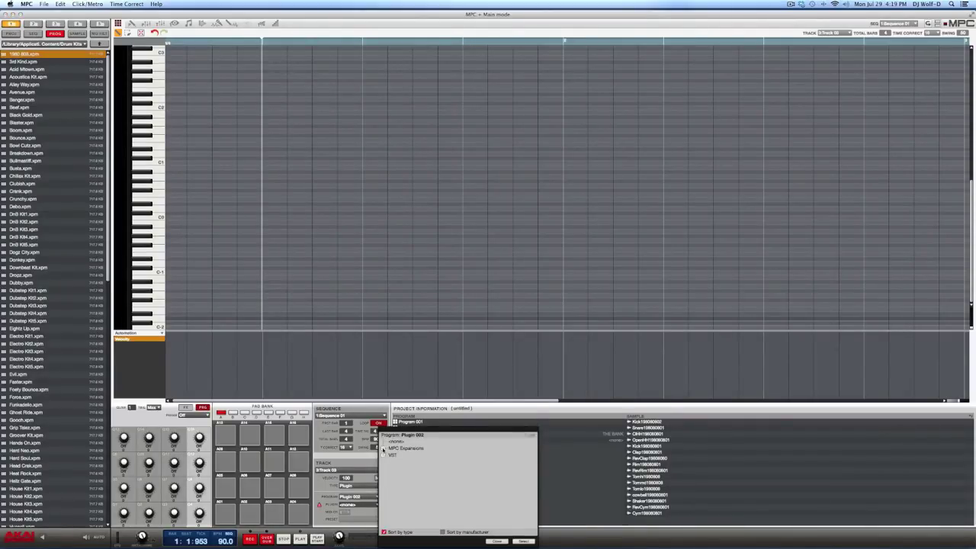
click(384, 448)
click(412, 462)
click(533, 542)
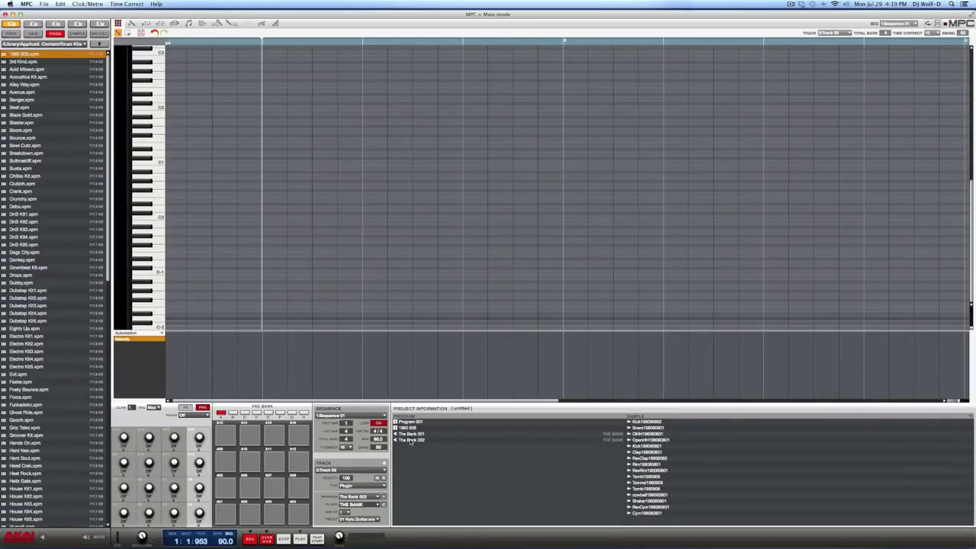
Set The Bank 002's preset to 01 Grand Piano and play the sequence to compare it with track 2
click(378, 519)
scroll(373, 541, down, 5)
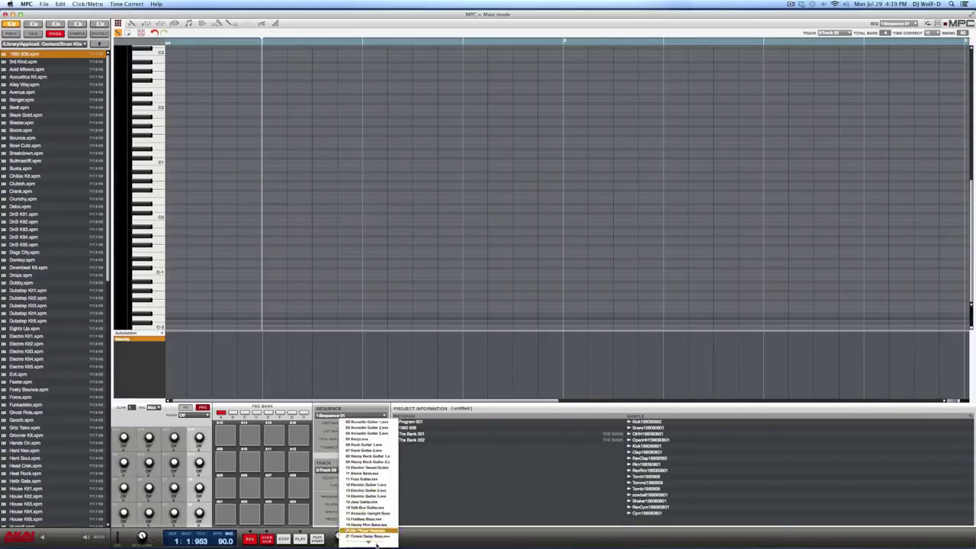
scroll(379, 536, down, 5)
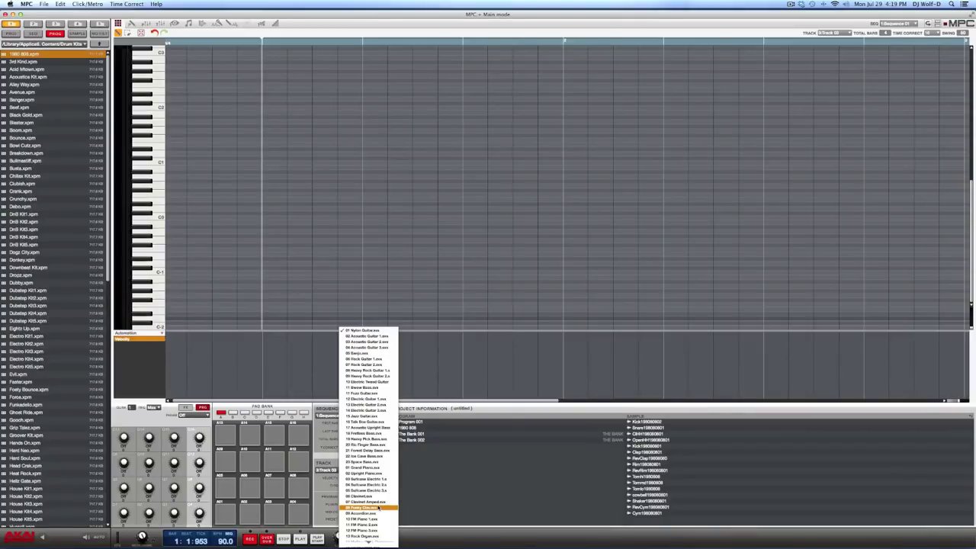
click(375, 467)
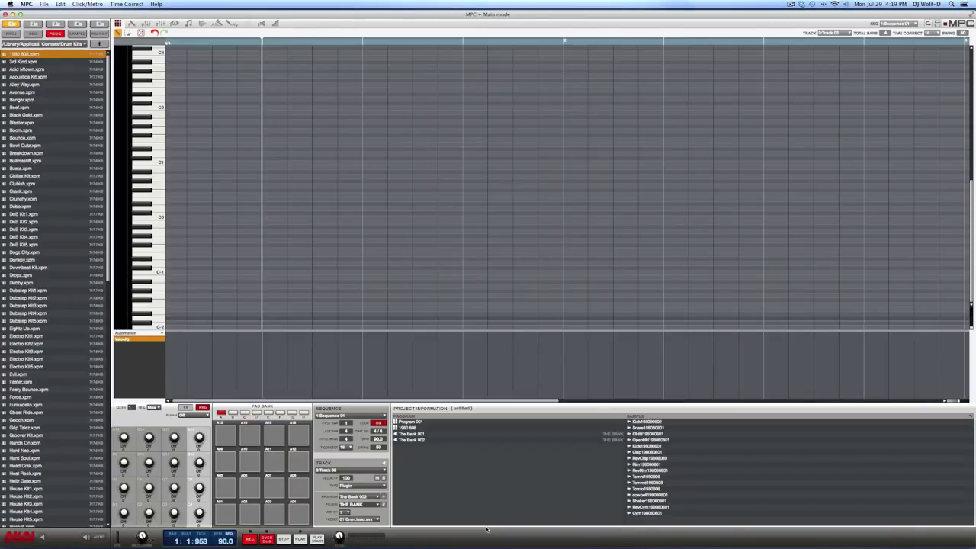
key(space)
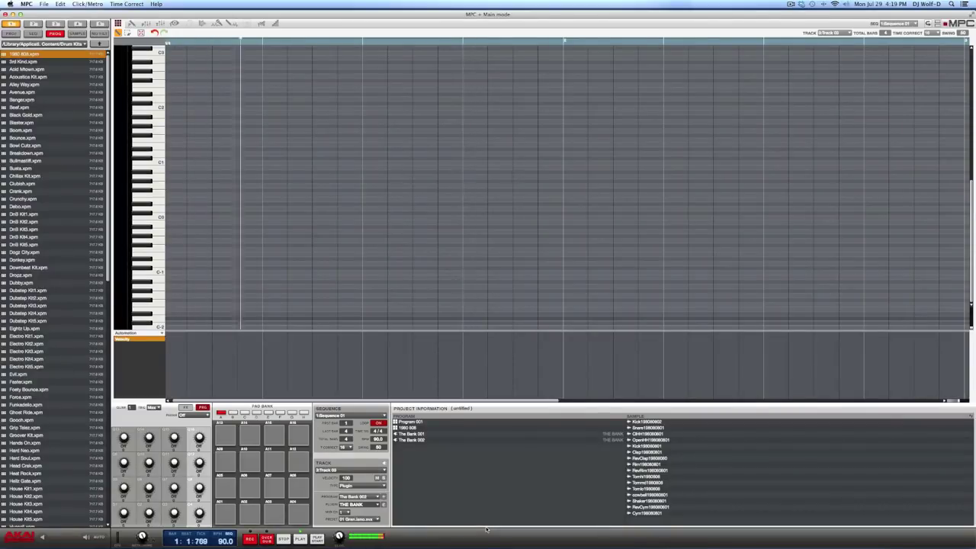
key(space)
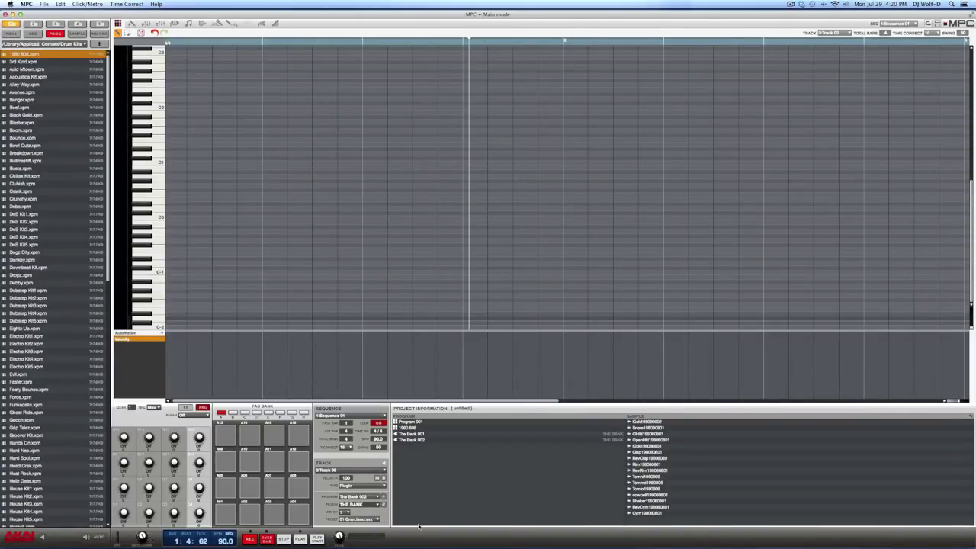
Check THE BANK's plugin window for track 3, close it, and overdub a piano part on the track
click(383, 505)
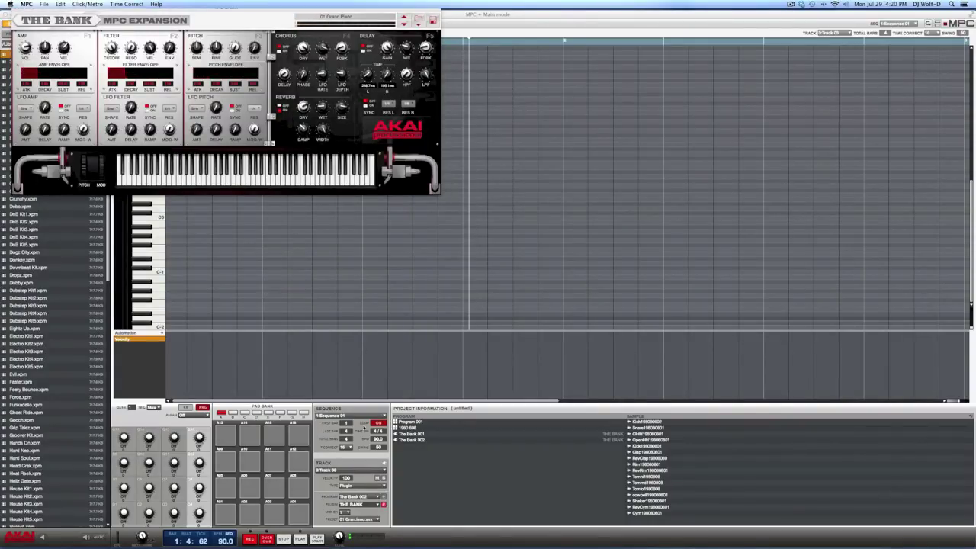
click(384, 505)
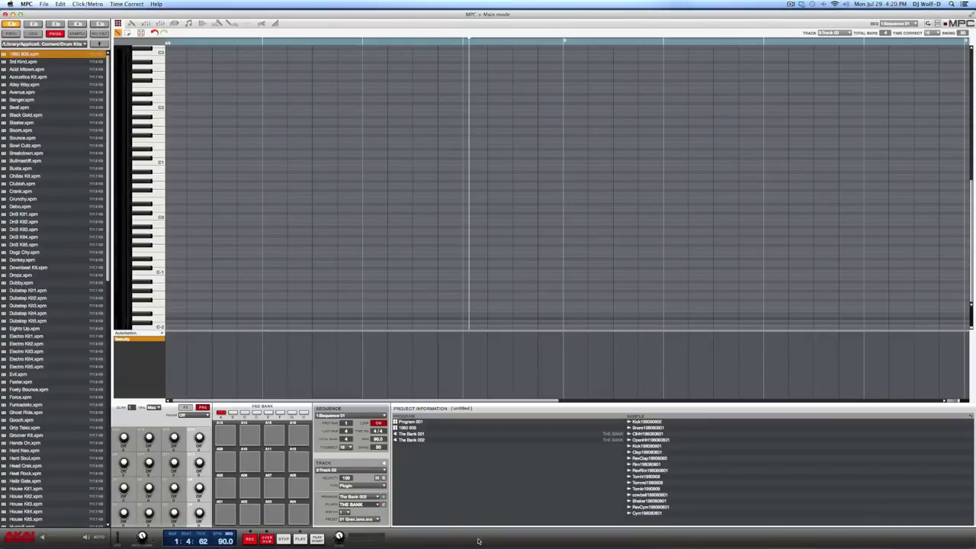
key(space)
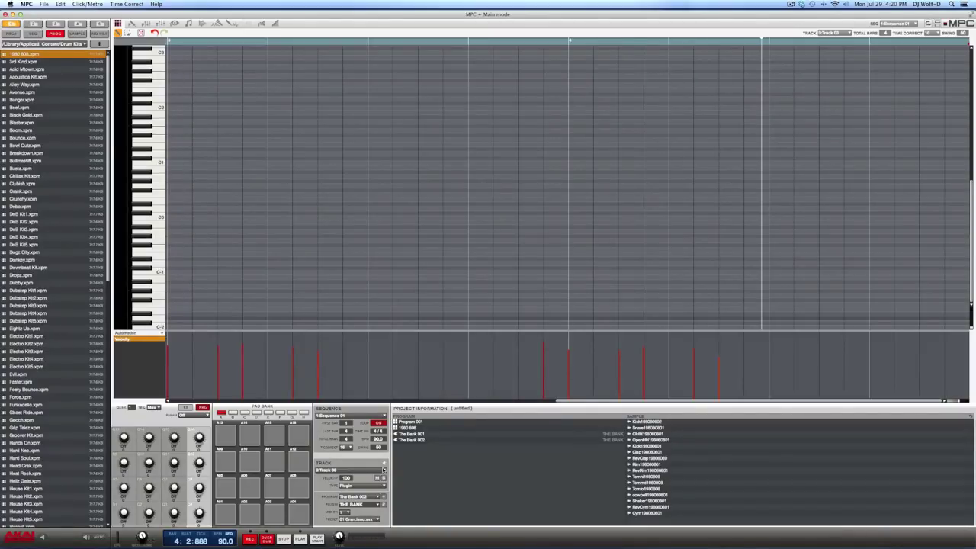
Select the unused track 4 and add a new plugin program to it
click(384, 470)
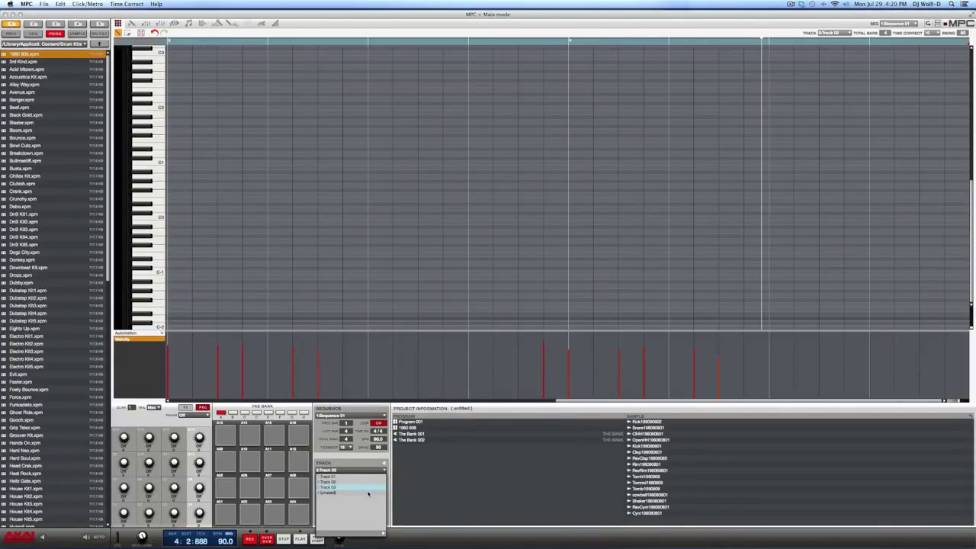
click(368, 493)
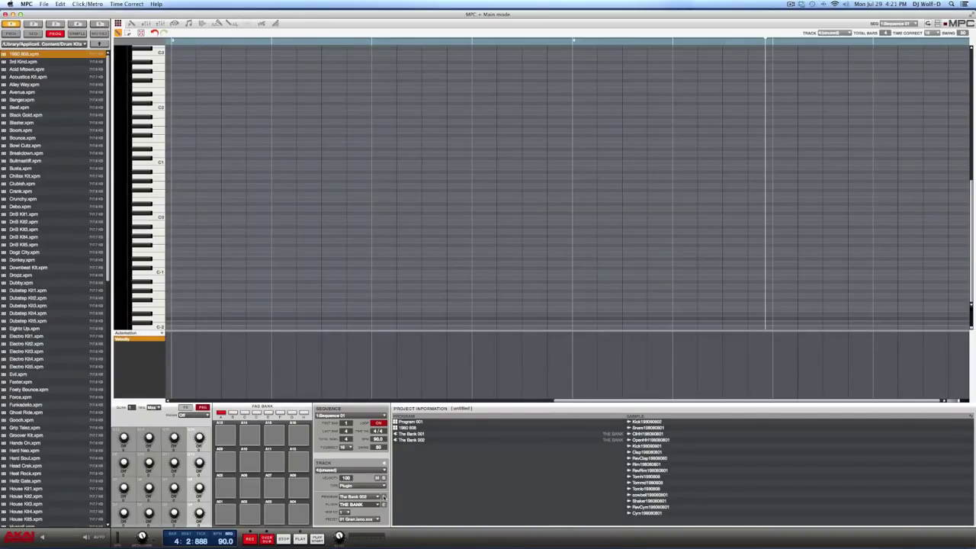
click(384, 498)
click(361, 497)
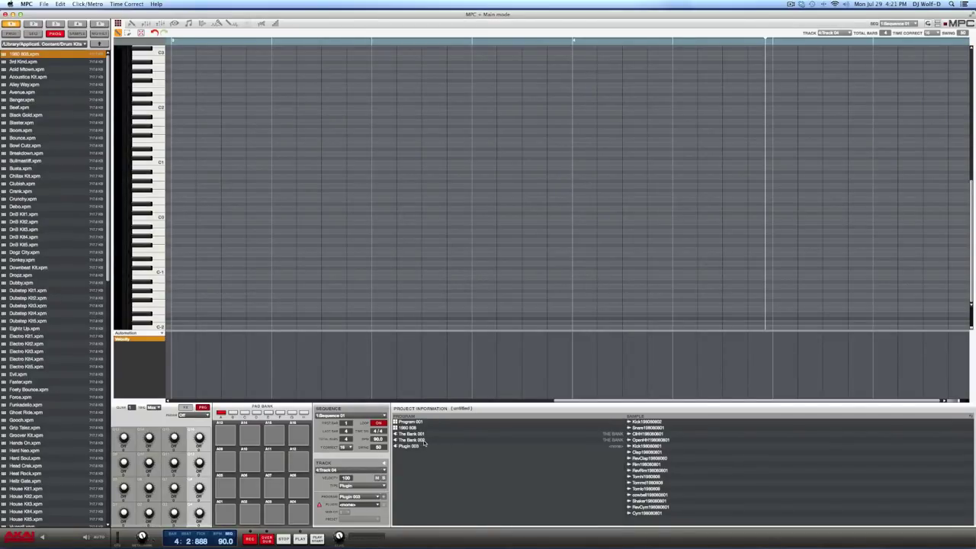
Load the Kontakt 5 VST into track 4's new plugin program
click(376, 504)
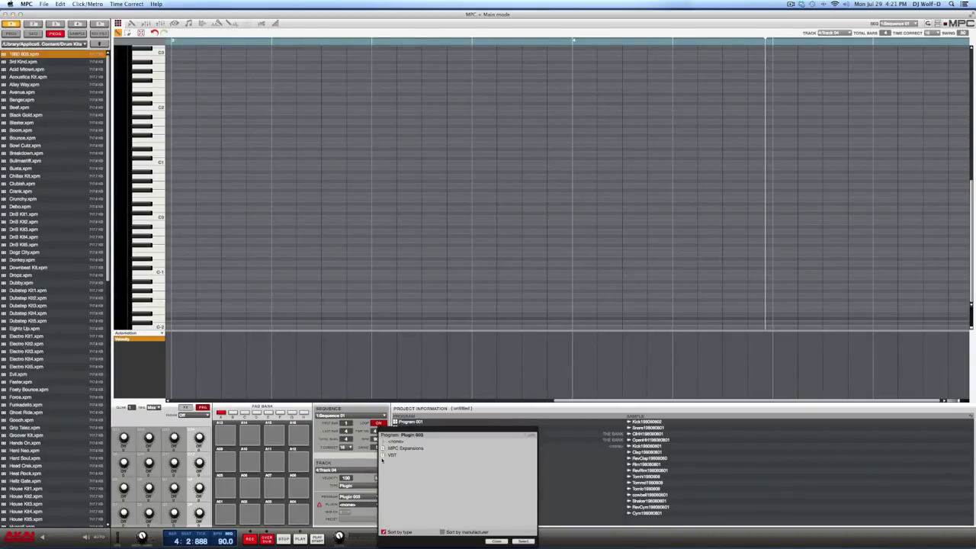
click(383, 448)
click(382, 448)
click(383, 455)
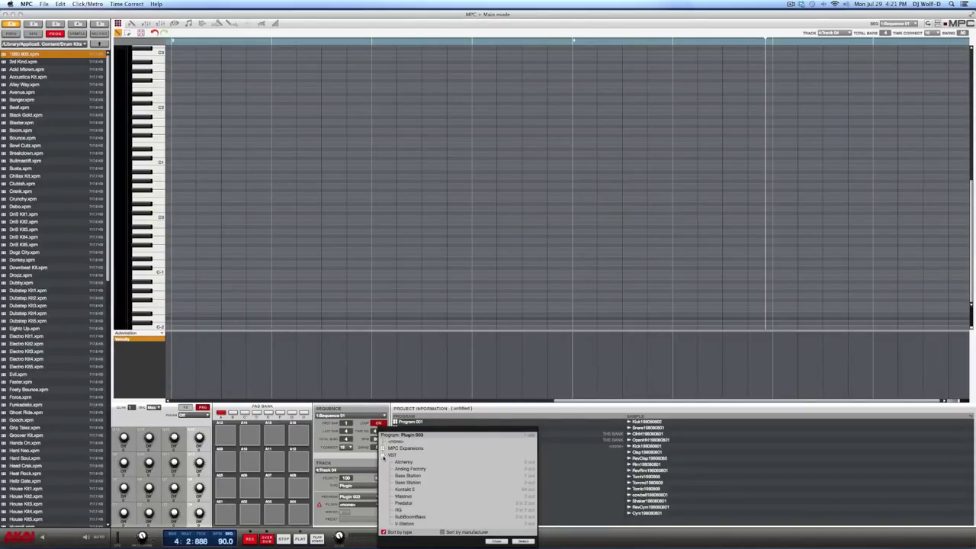
click(405, 488)
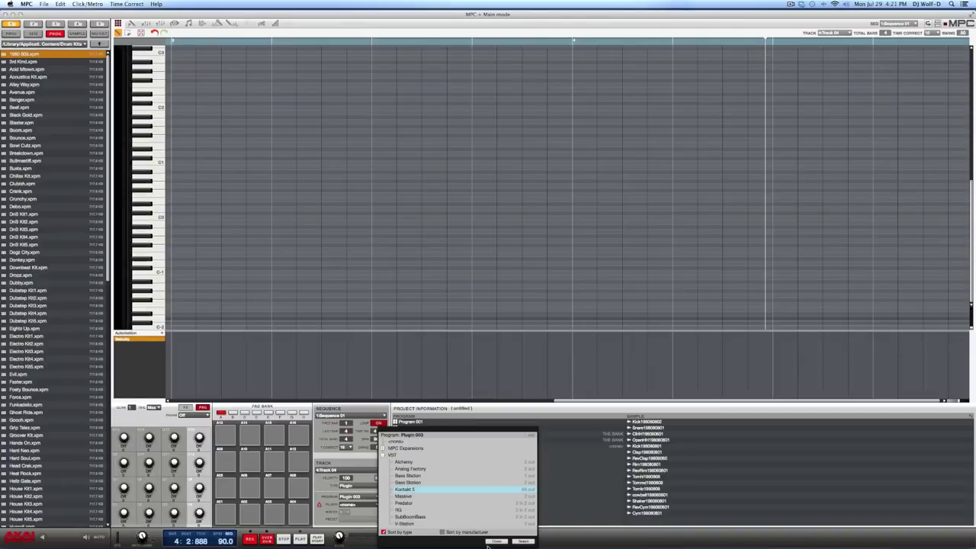
click(522, 541)
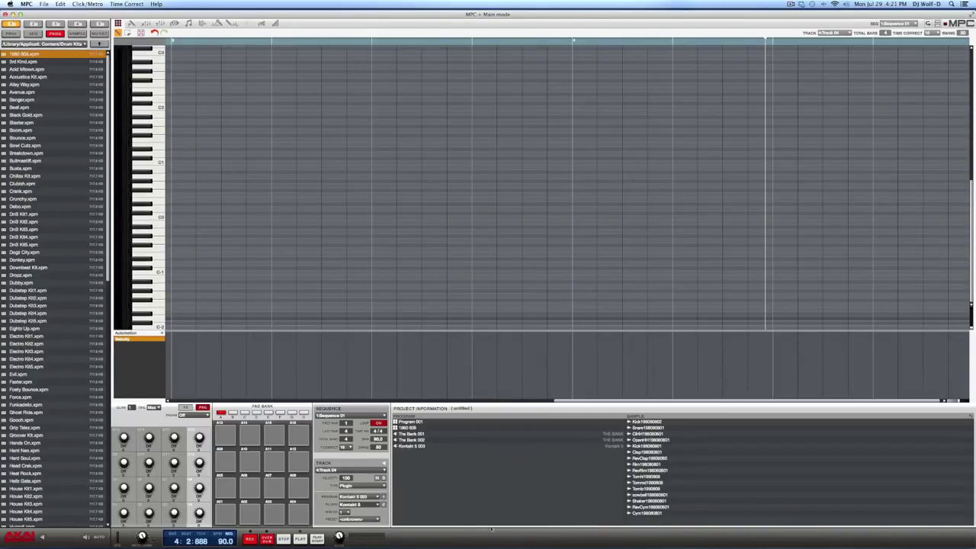
Open Kontakt's interface for track 4 and load the 01 Sustain instrument from the Session Strings library
click(384, 505)
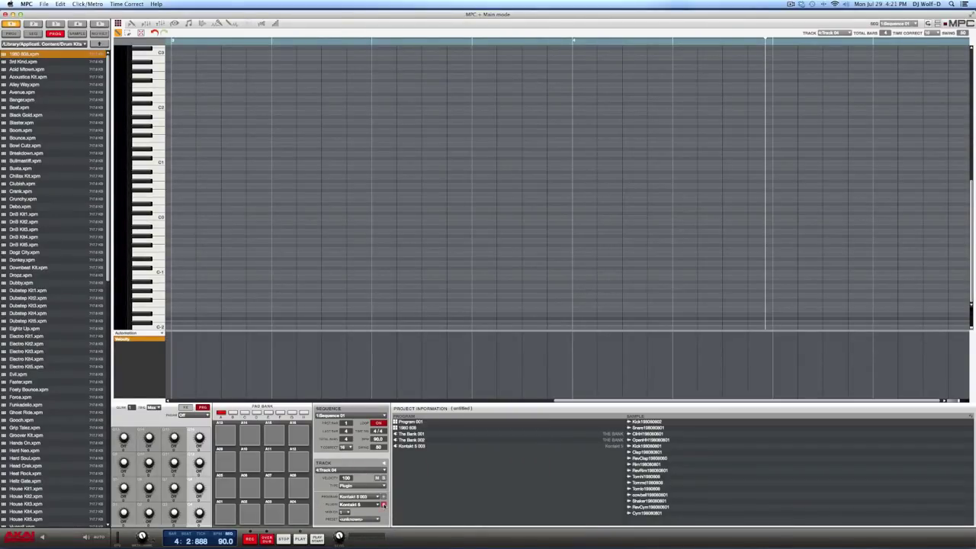
scroll(105, 106, down, 5)
click(74, 144)
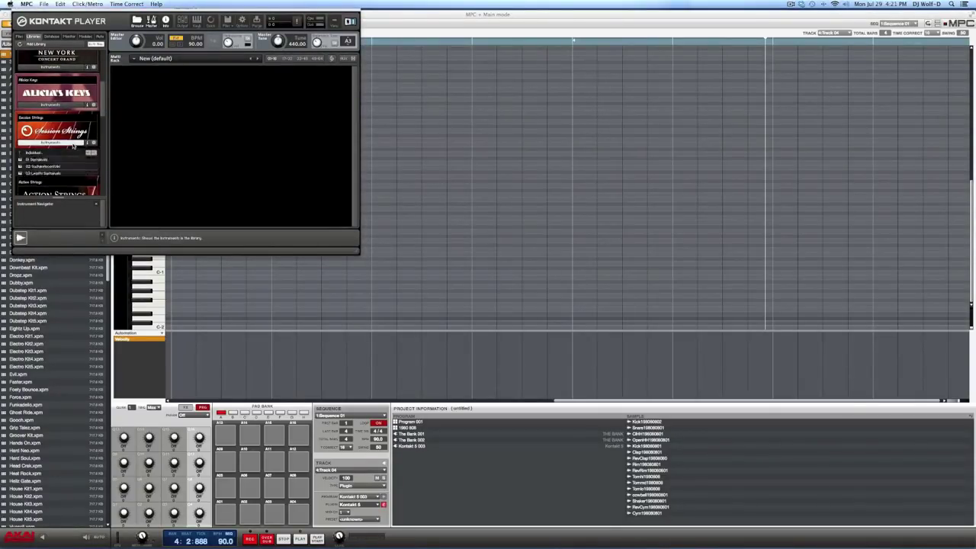
drag(40, 105, 170, 119)
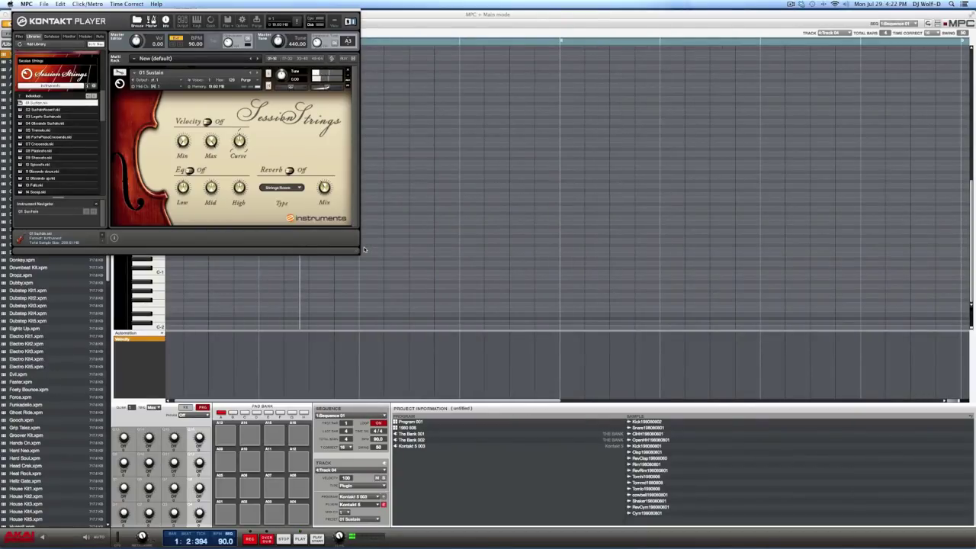
Close the Kontakt window, return to the sequence start, and overdub a sustained string chord part on track 4
click(383, 504)
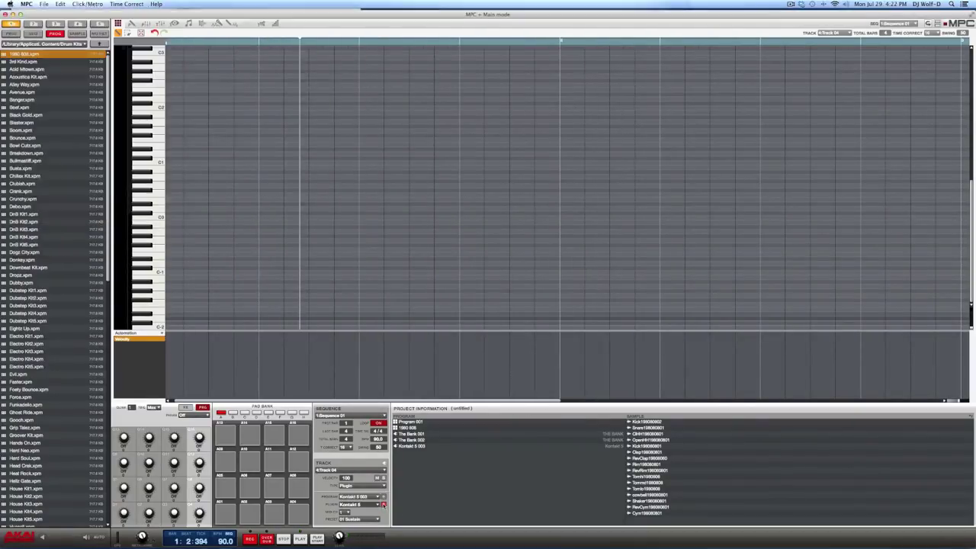
key(Home)
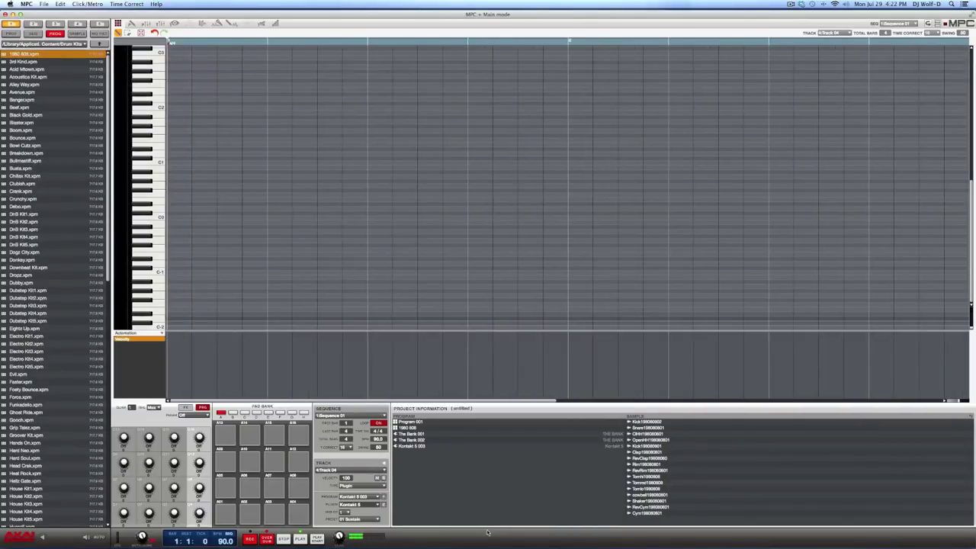
key(space)
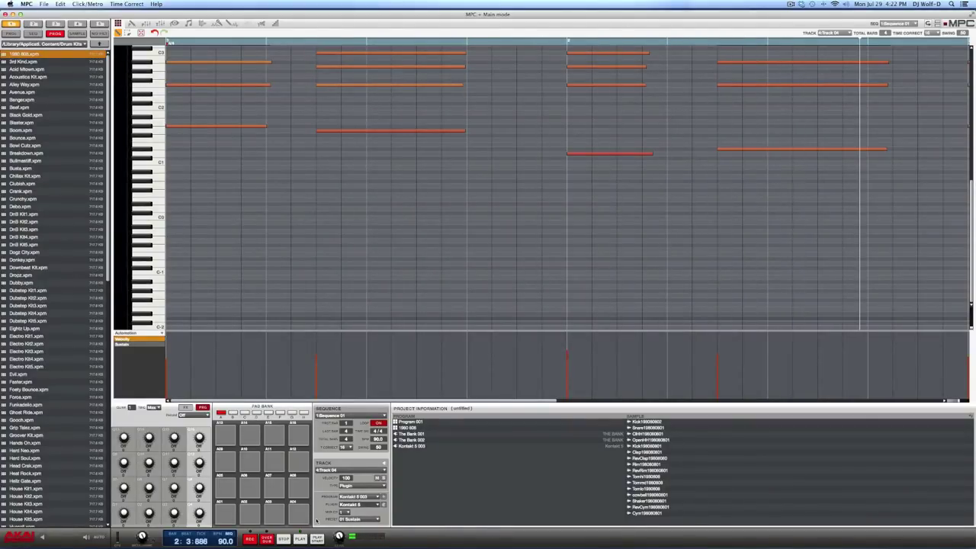
Lower Kontakt's master volume to -7.38 during playback and close its window
click(384, 504)
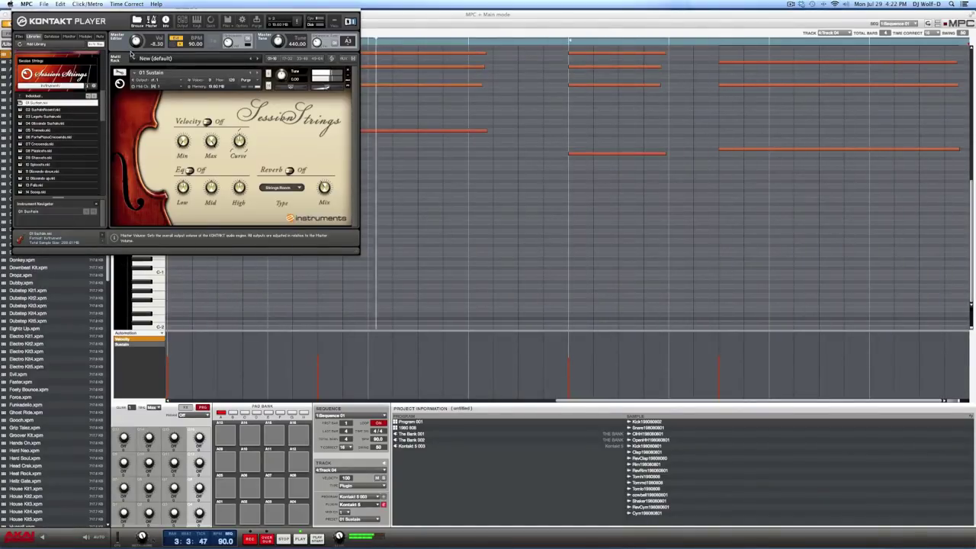
scroll(136, 41, down, 2)
scroll(135, 41, up, 3)
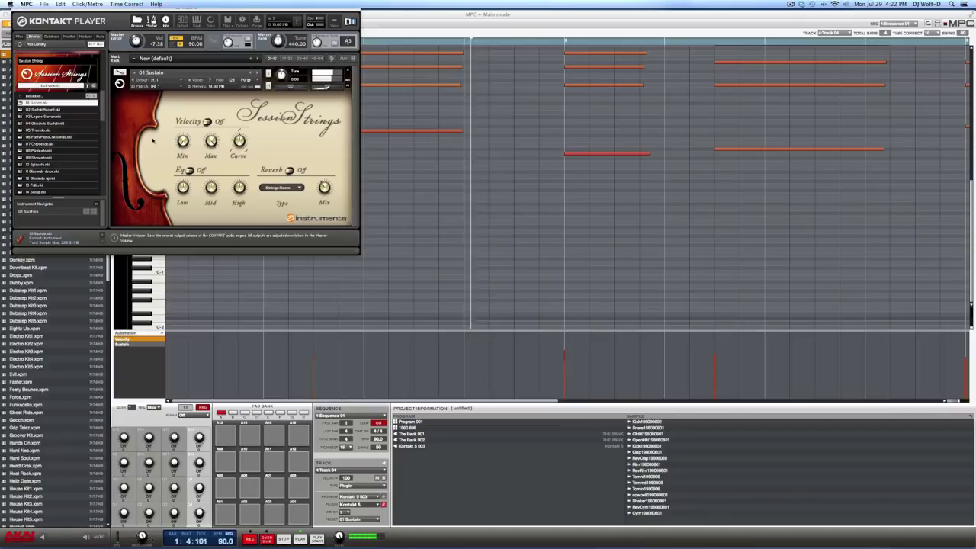
click(383, 505)
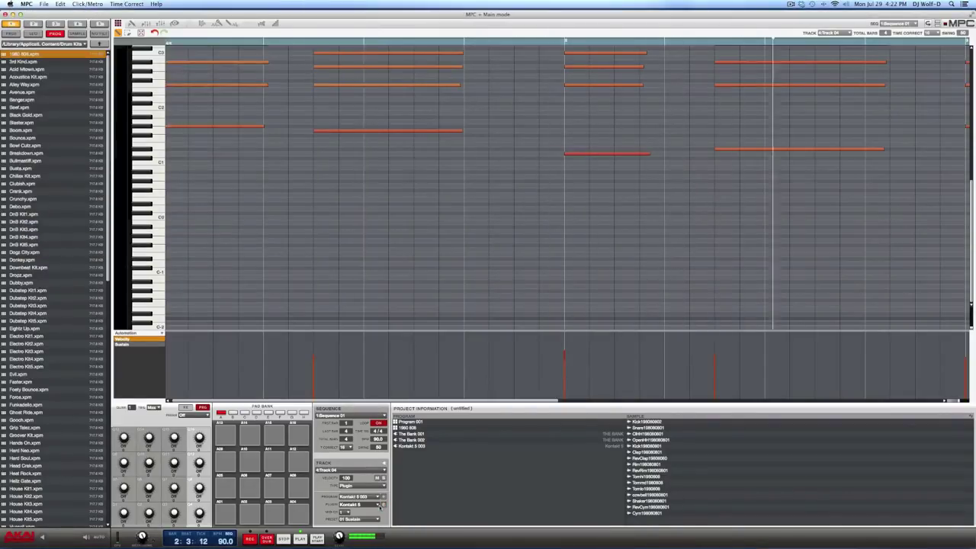
Switch to the unused track 5 as a drum track and add a new drum program to it
mouse_move(515, 541)
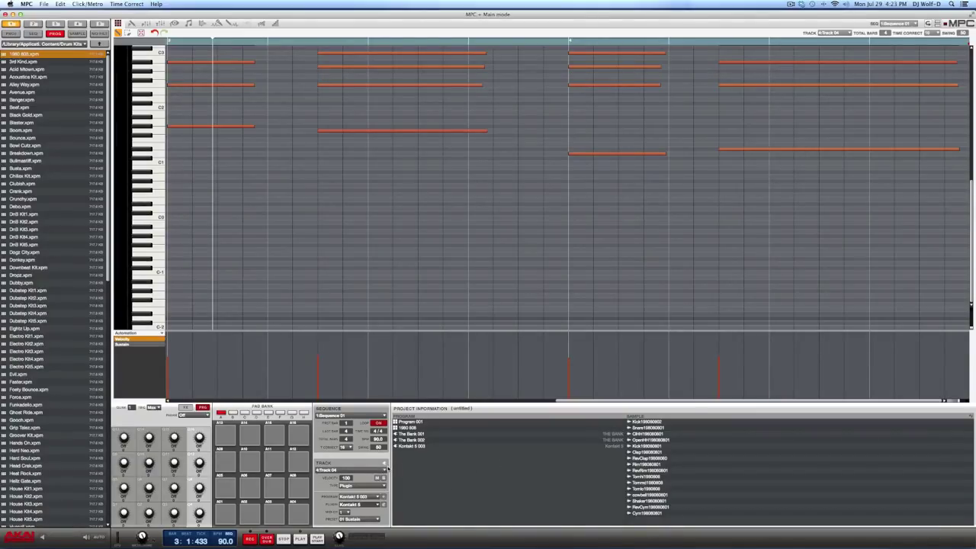
click(384, 470)
click(402, 488)
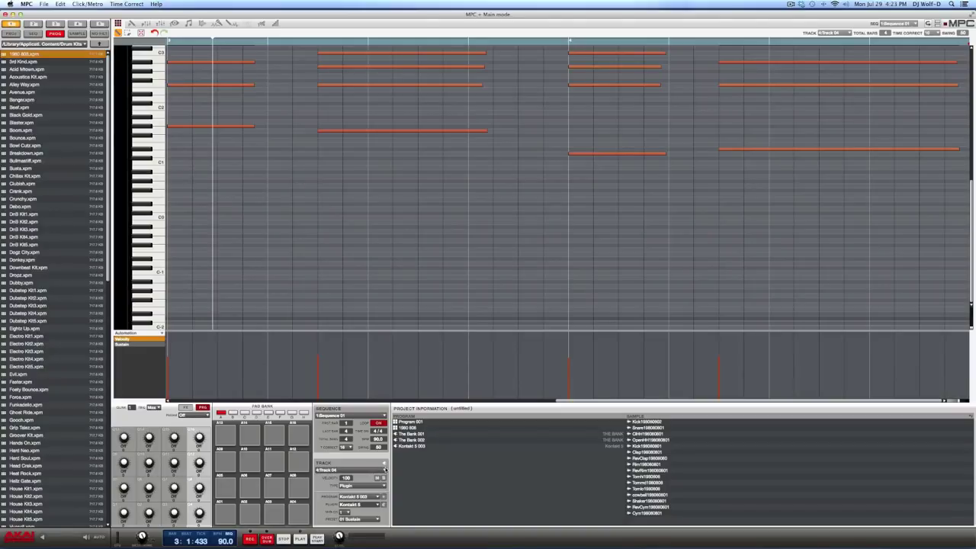
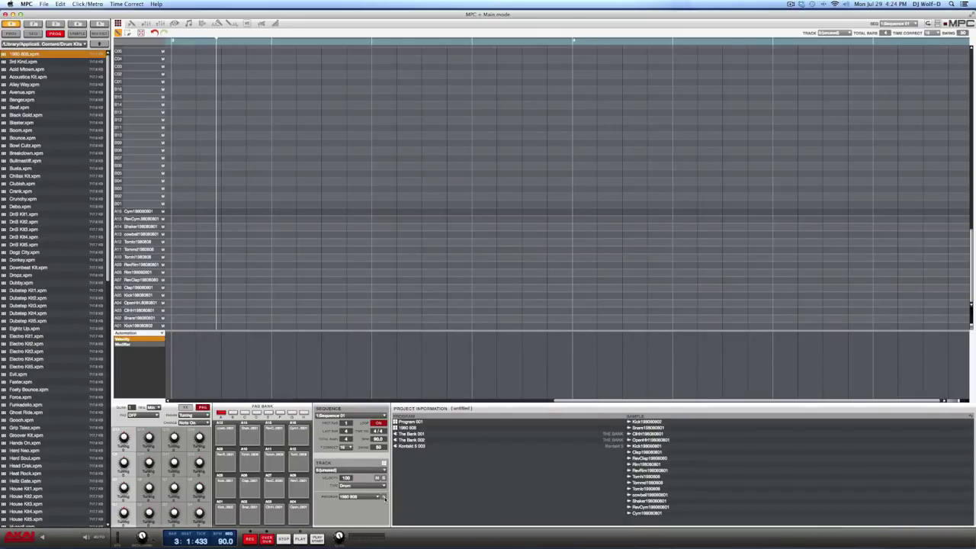
click(383, 496)
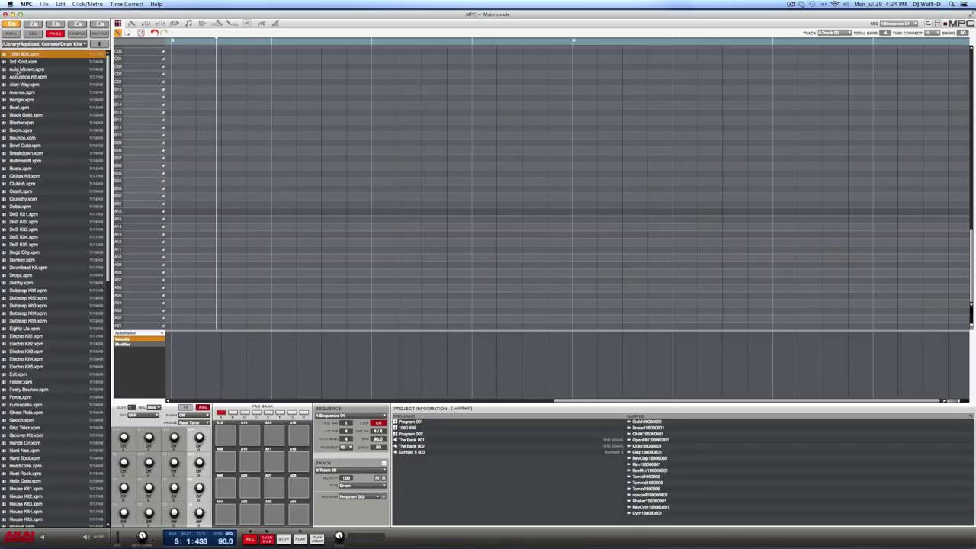
Load the Acid Mtown.xpm kit onto track 5's pads and try its sounds over the playing sequence
drag(17, 73, 221, 513)
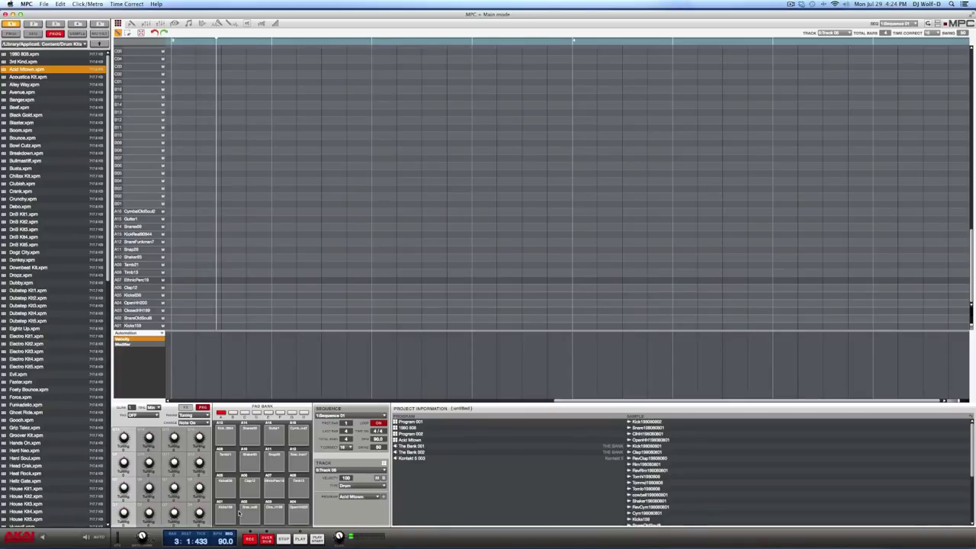
key(space)
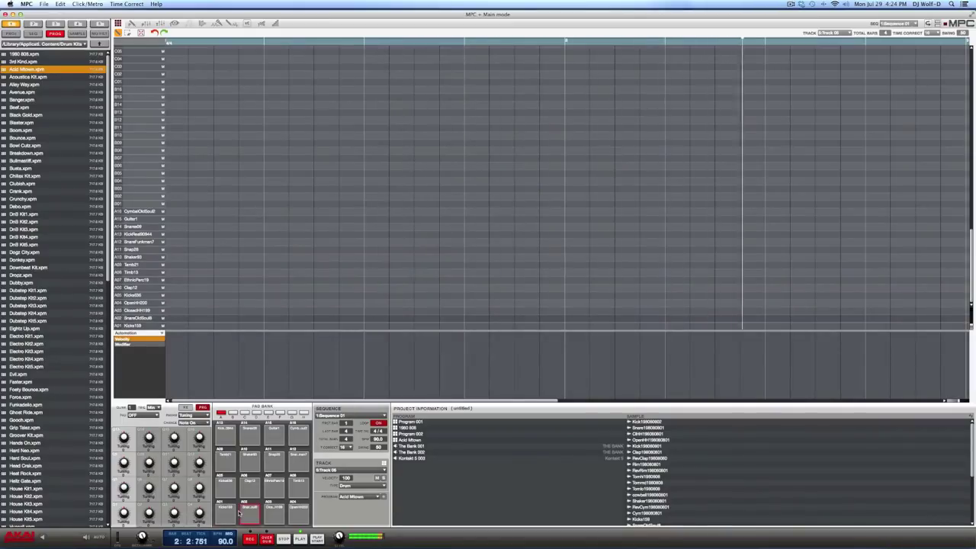
key(space)
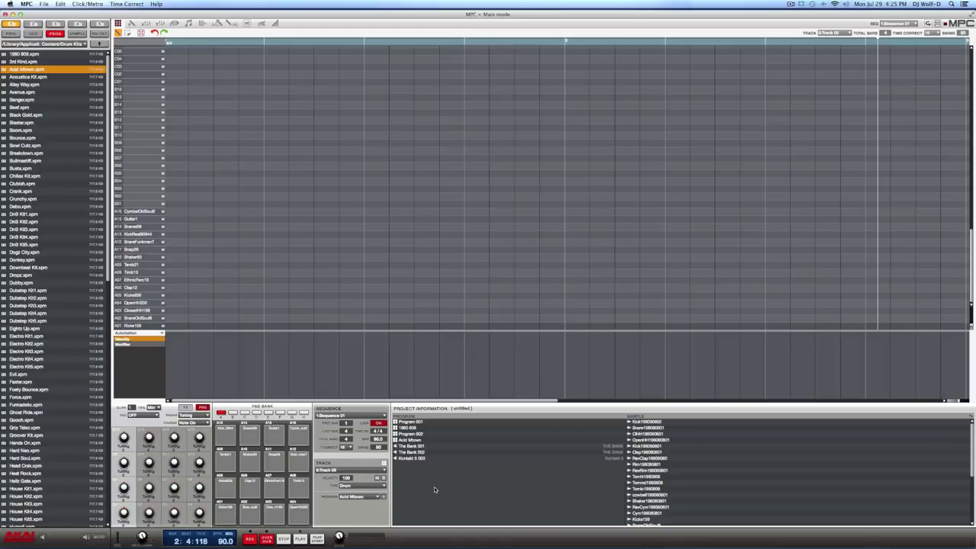
click(383, 469)
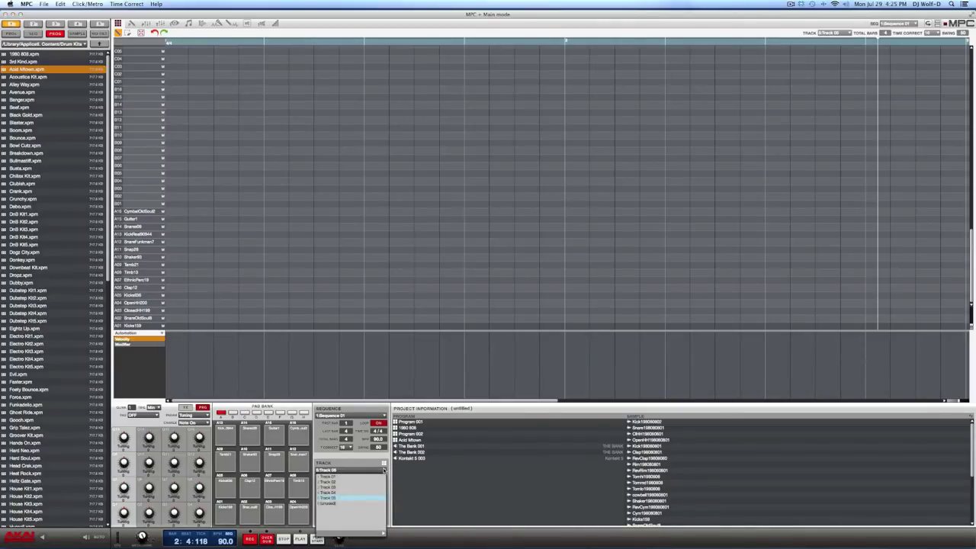
click(371, 463)
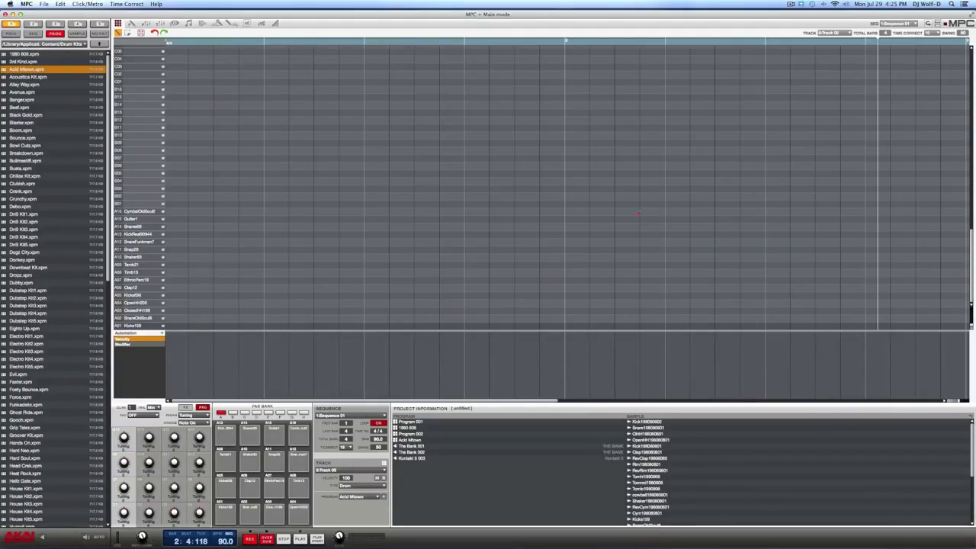
click(791, 5)
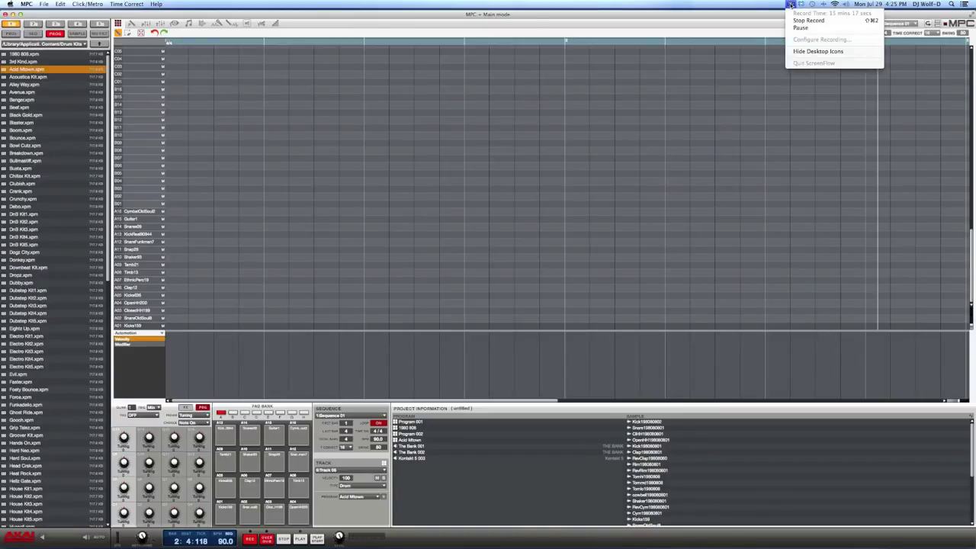